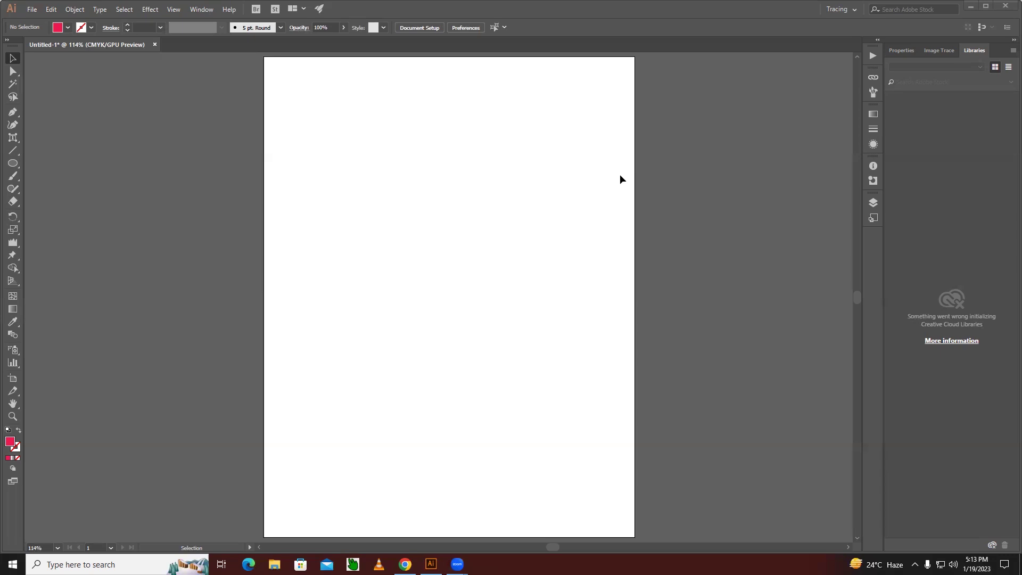
Draw a roughly 95.6 × 87 mm rectangle with no fill and a 1 pt black stroke, then nudge it slightly left.
left_click(13, 163)
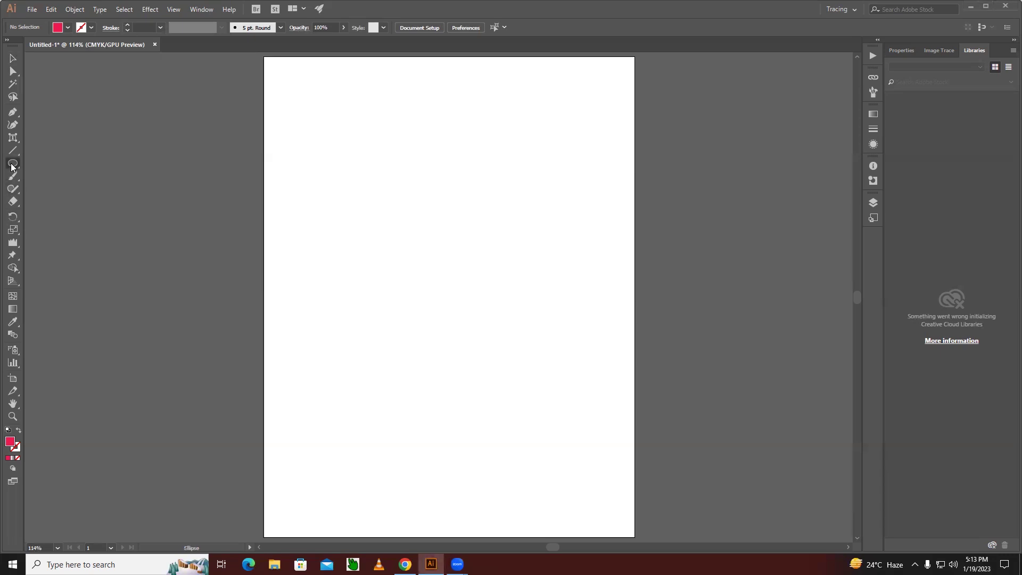
left_click(41, 163)
left_click_drag(384, 203, 549, 352)
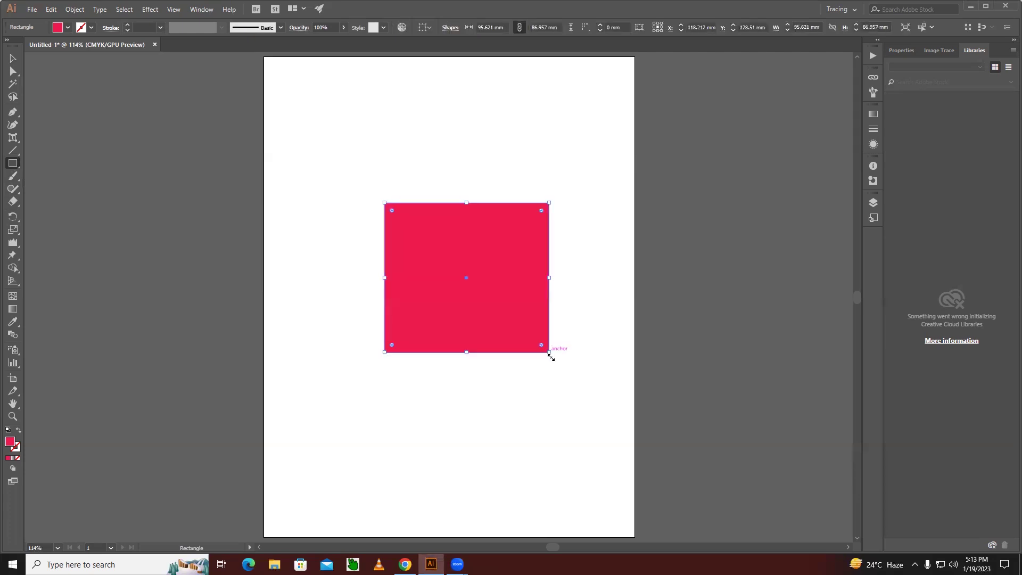
left_click(8, 430)
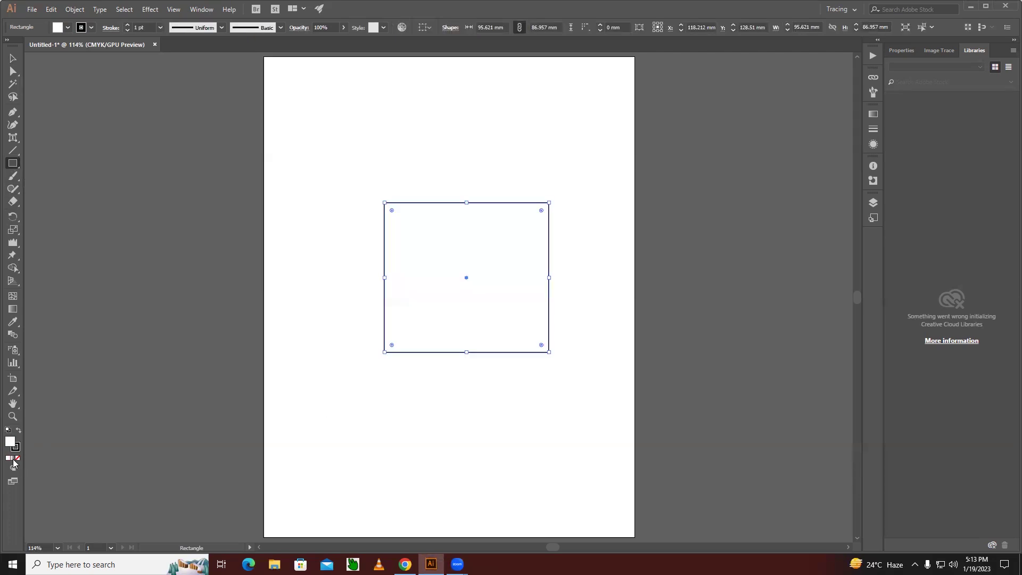
left_click(17, 458)
left_click(12, 59)
left_click(394, 184)
left_click_drag(451, 210, 427, 209)
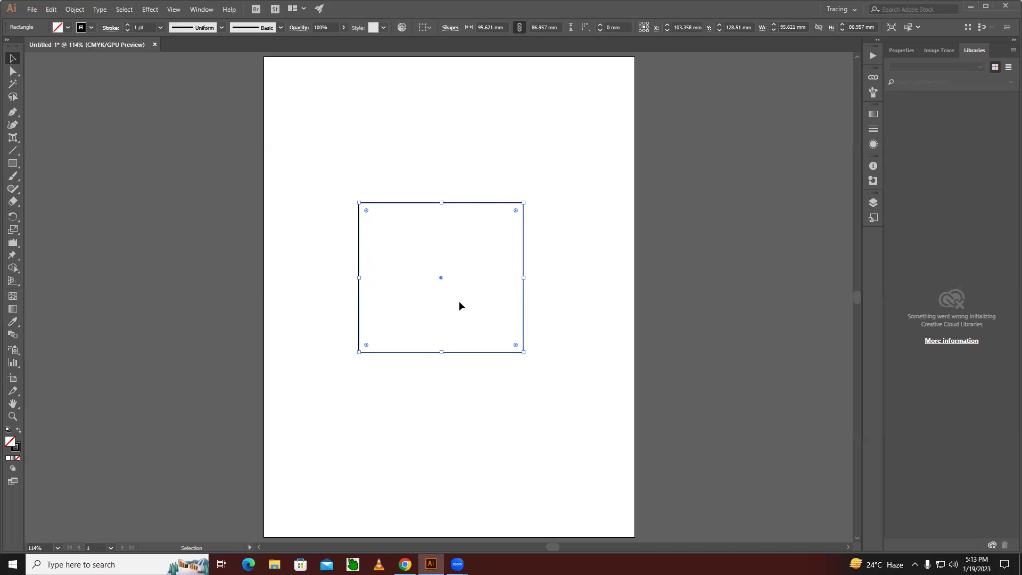
Cut the rectangle's left and top edges with the Scissors tool from a torn-off tools panel.
left_click(16, 205)
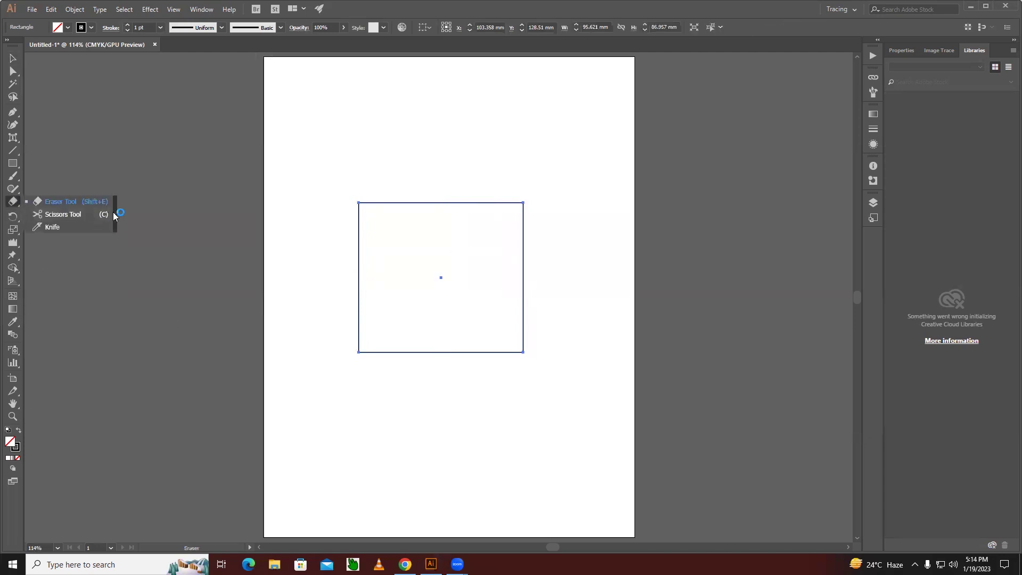
left_click(115, 214)
left_click_drag(43, 212, 112, 139)
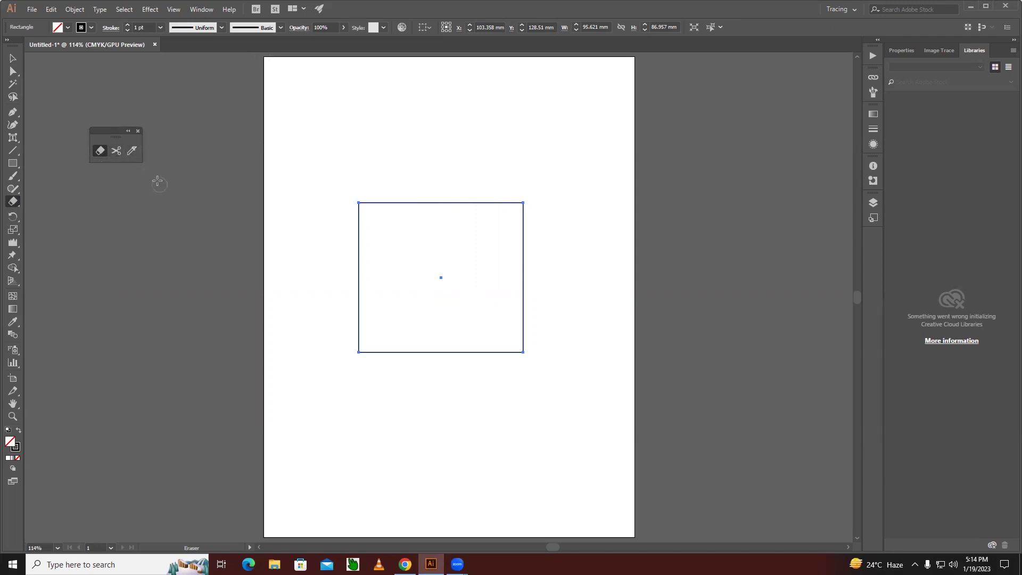
left_click(118, 153)
left_click(358, 287)
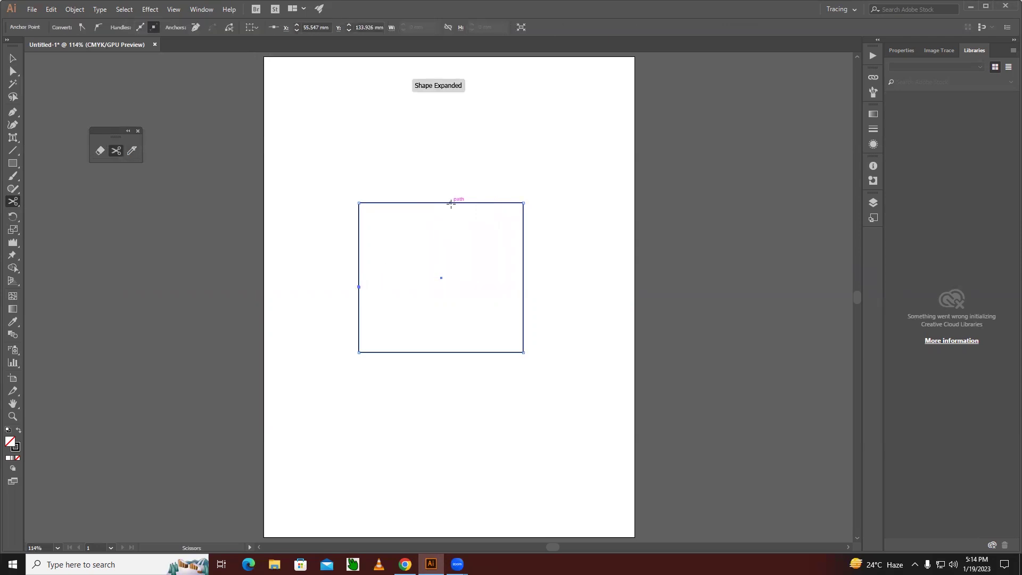
left_click(451, 203)
Drag the freed top-left corner piece up to the page's upper-left corner.
left_click(13, 58)
left_click(412, 225)
left_click_drag(393, 205, 292, 105)
left_click(467, 151)
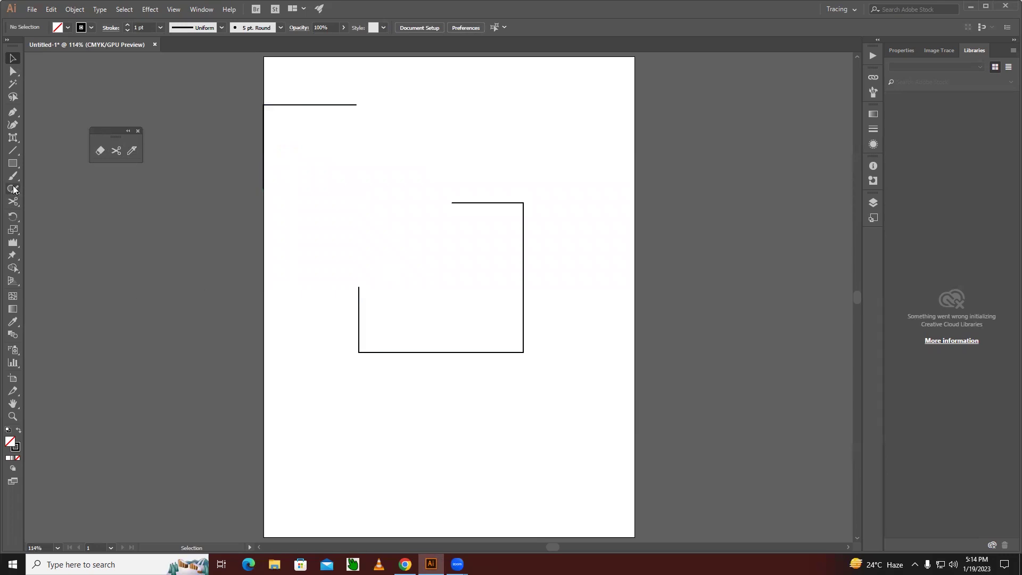
Draw two arcs stepping from the left edge's cut end up to the top edge's cut end.
left_click(13, 150)
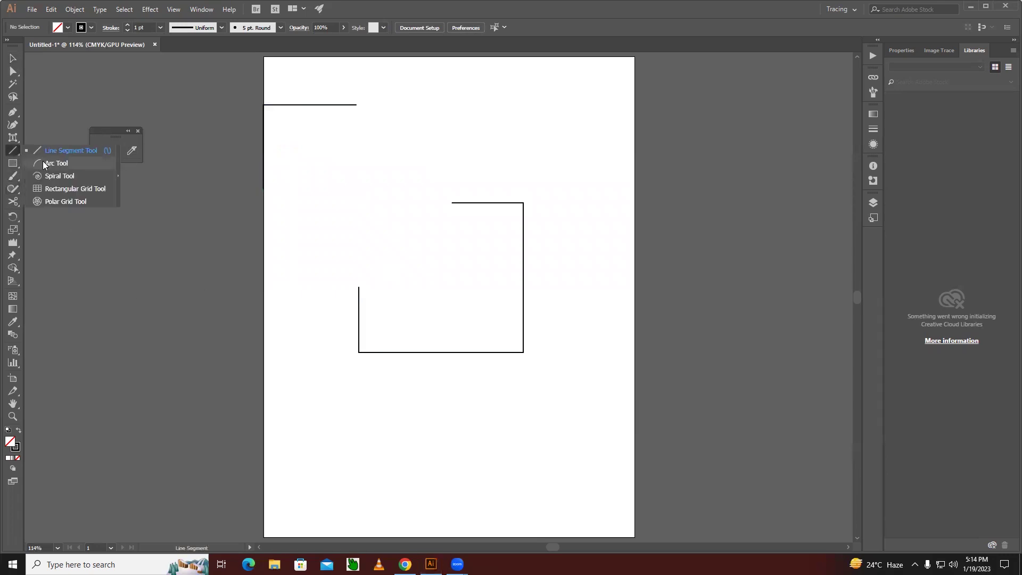
left_click(55, 163)
left_click_drag(358, 286, 429, 255)
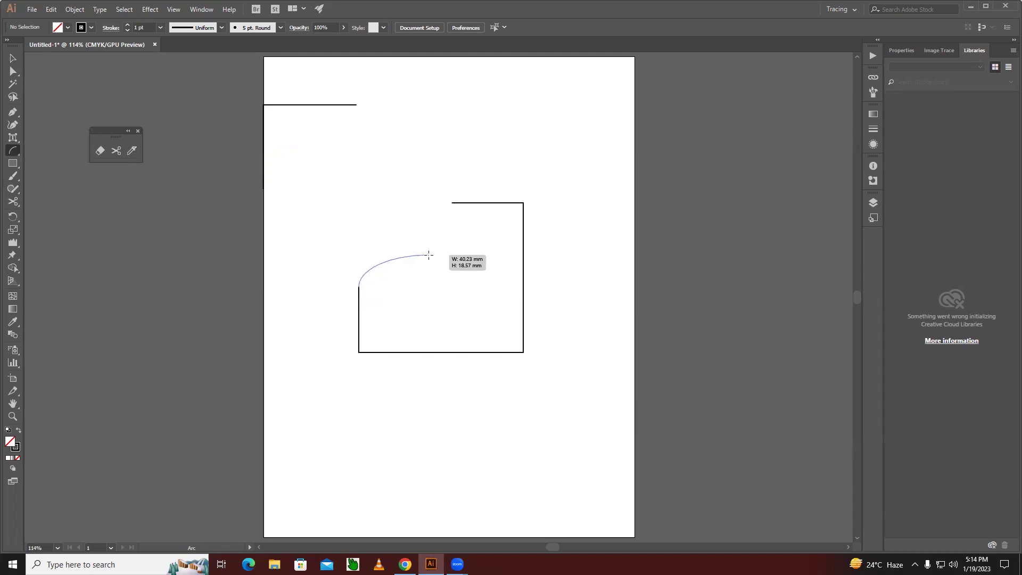
mouse_move(452, 203)
left_mouse_down()
mouse_move(429, 255)
mouse_move(426, 221)
left_mouse_up()
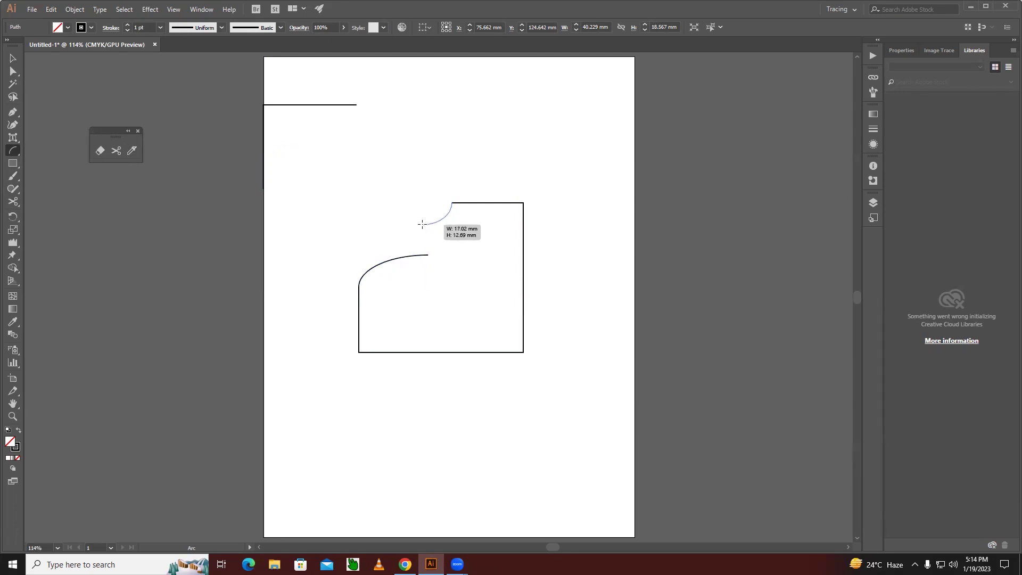
key("ctrl+z")
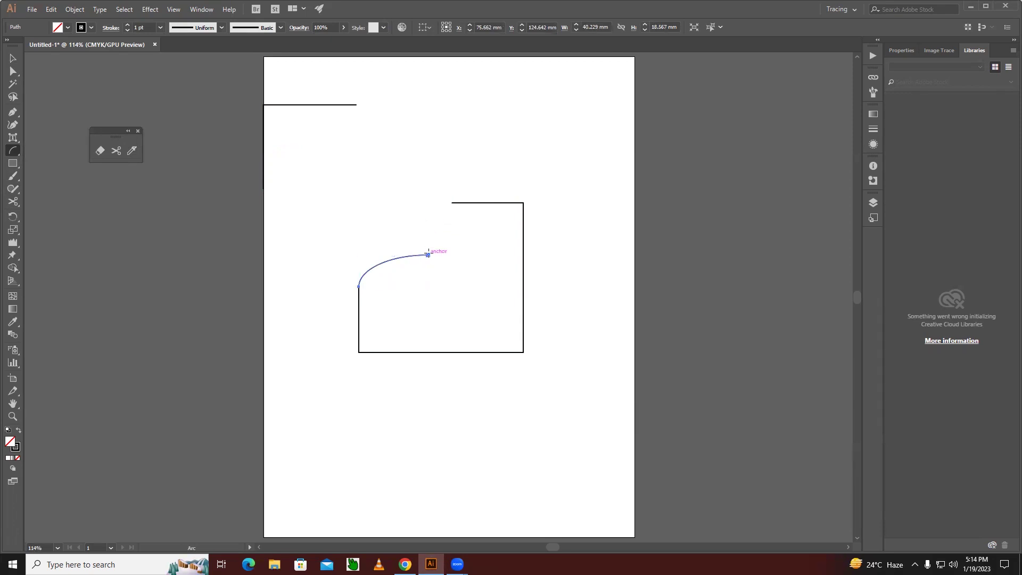
left_click_drag(429, 255, 452, 203)
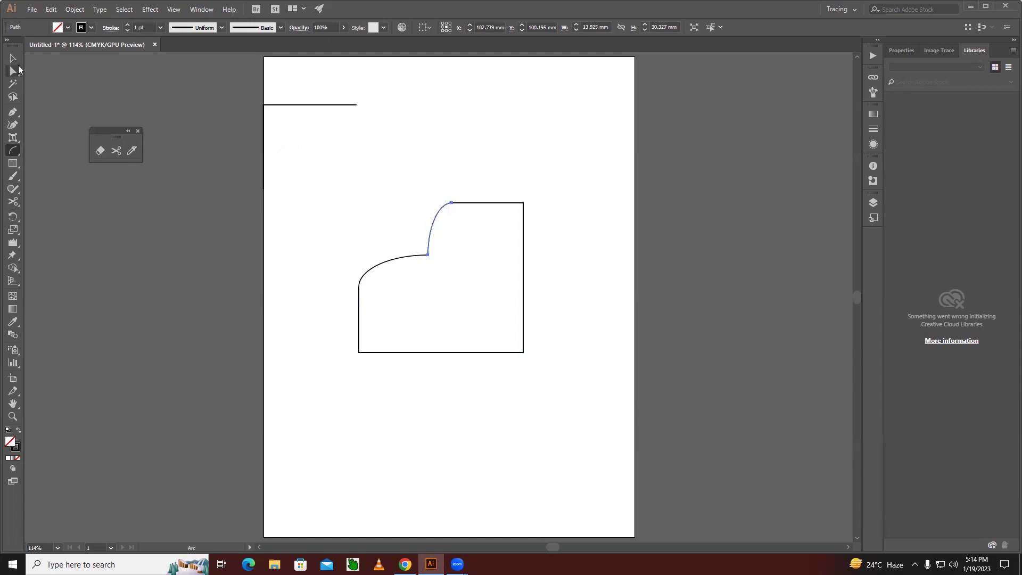
left_click(13, 59)
left_click(371, 206)
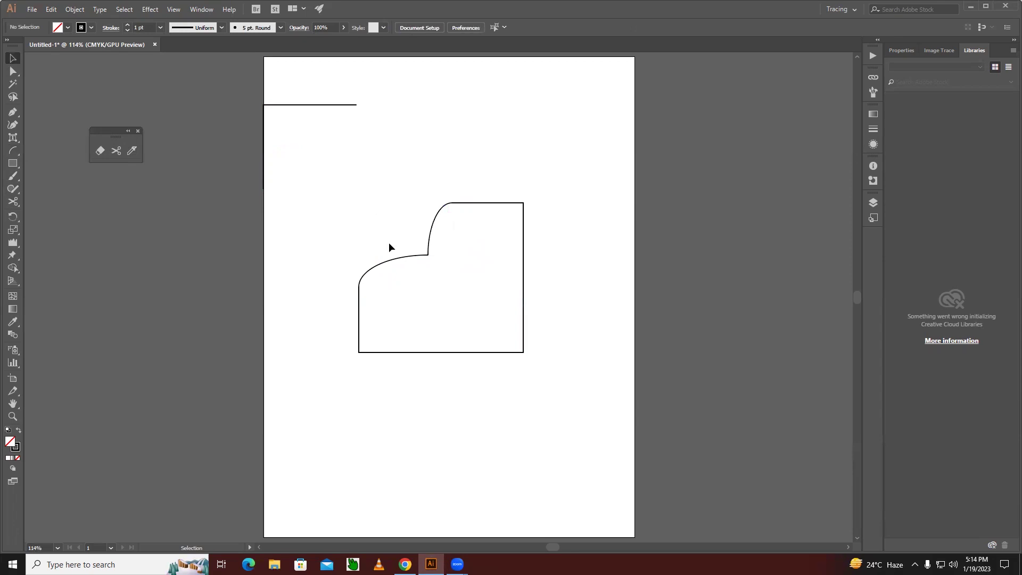
left_click(398, 260)
left_click(432, 222)
left_click(469, 203)
left_click(344, 203)
left_click(13, 72)
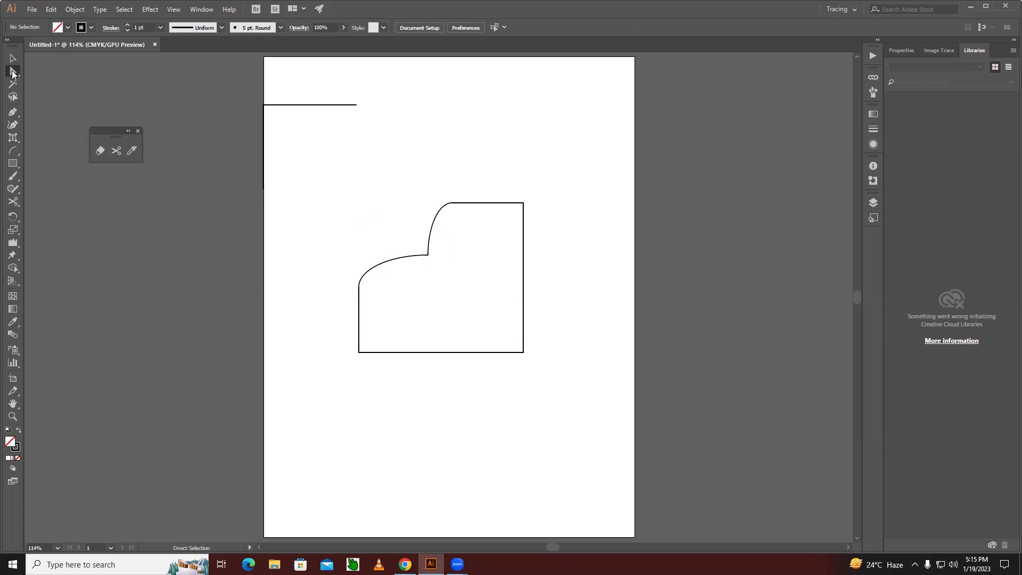
left_click(414, 353)
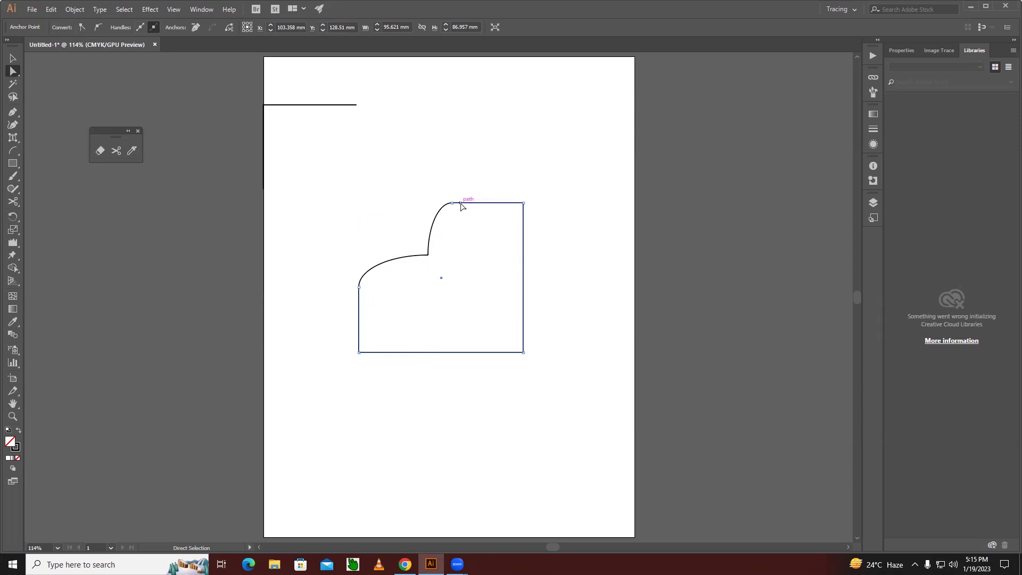
left_click(401, 258)
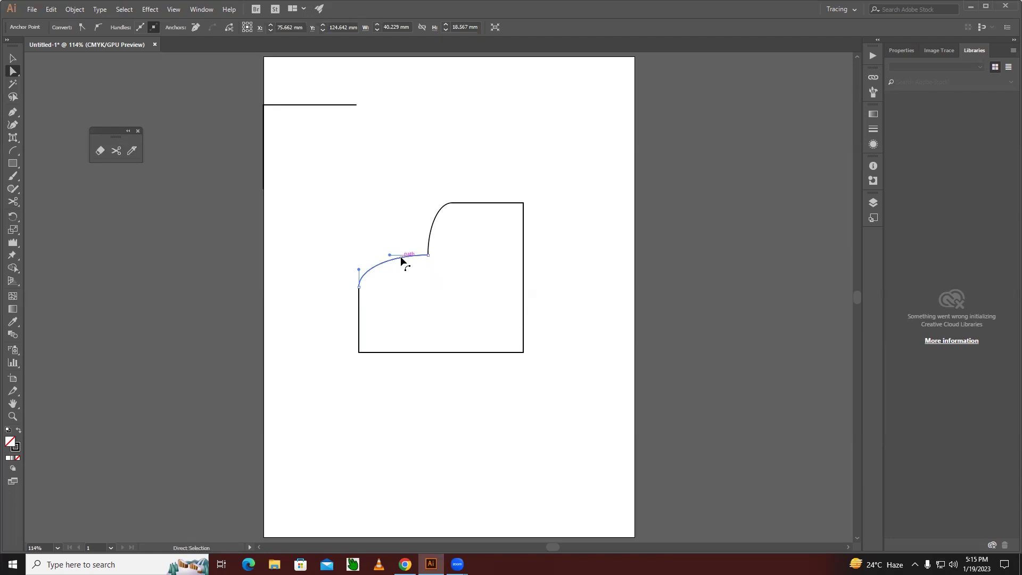
left_click_drag(360, 278, 361, 279)
left_click(436, 218)
Join the left edge's endpoint to the adjoining arc using the Path join command.
left_click(347, 285)
left_click(359, 316)
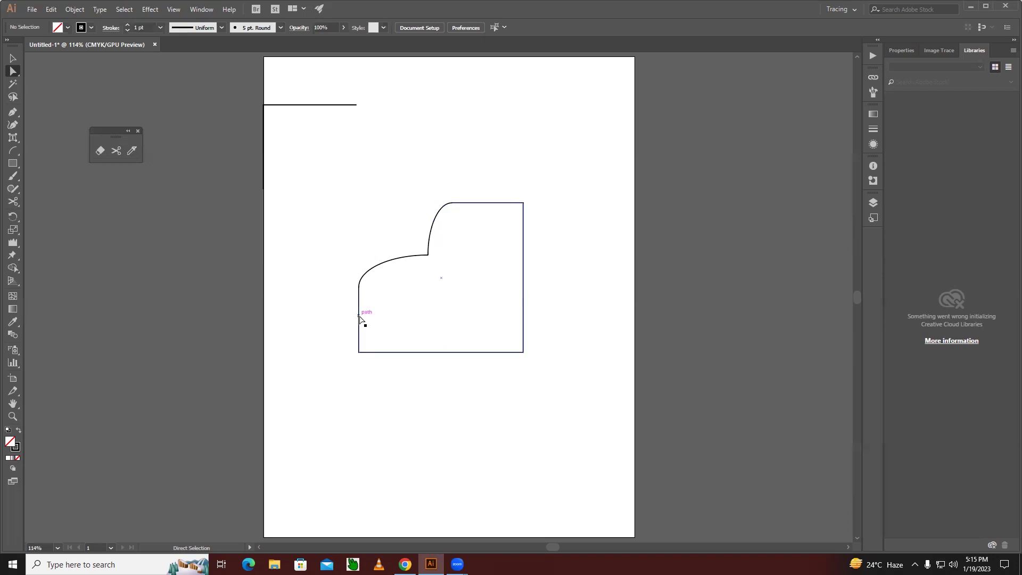
left_click(445, 352)
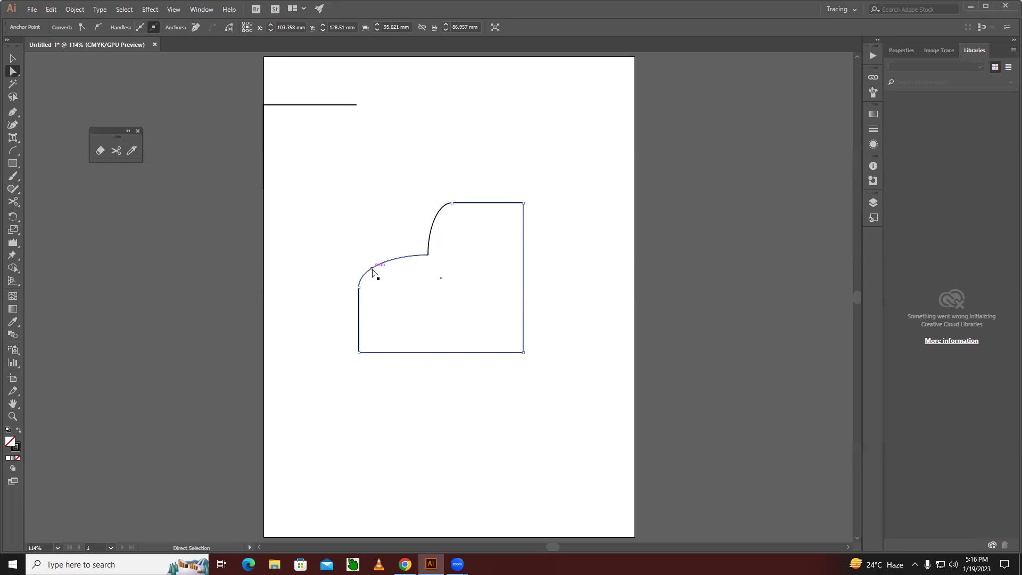
left_click(346, 291)
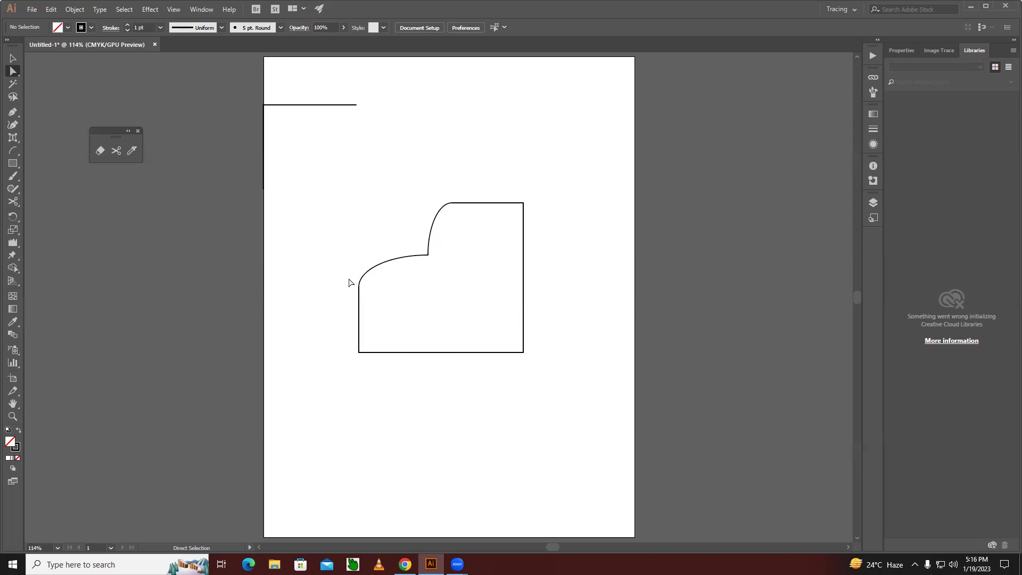
left_click_drag(350, 282, 370, 296)
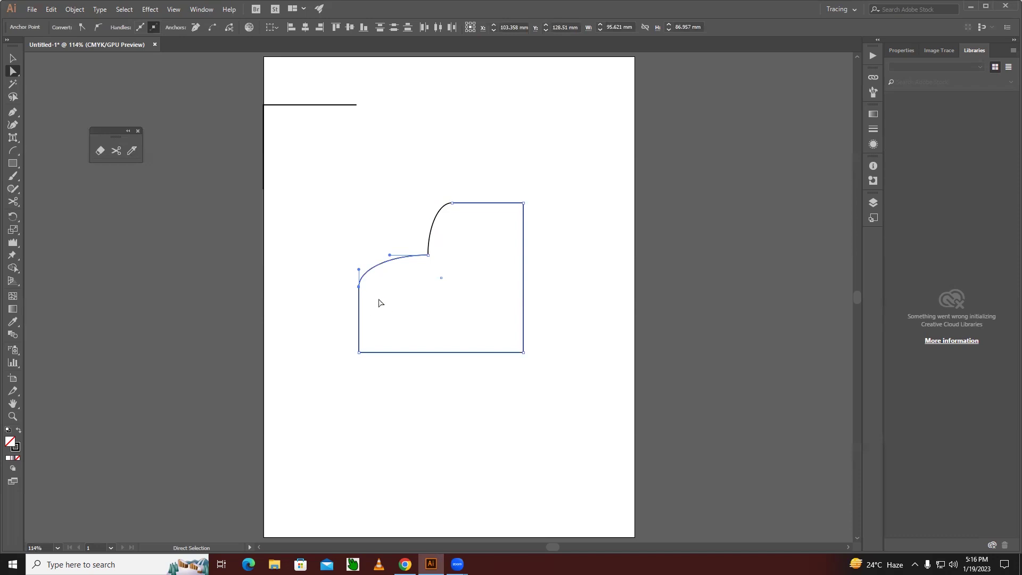
left_click(73, 9)
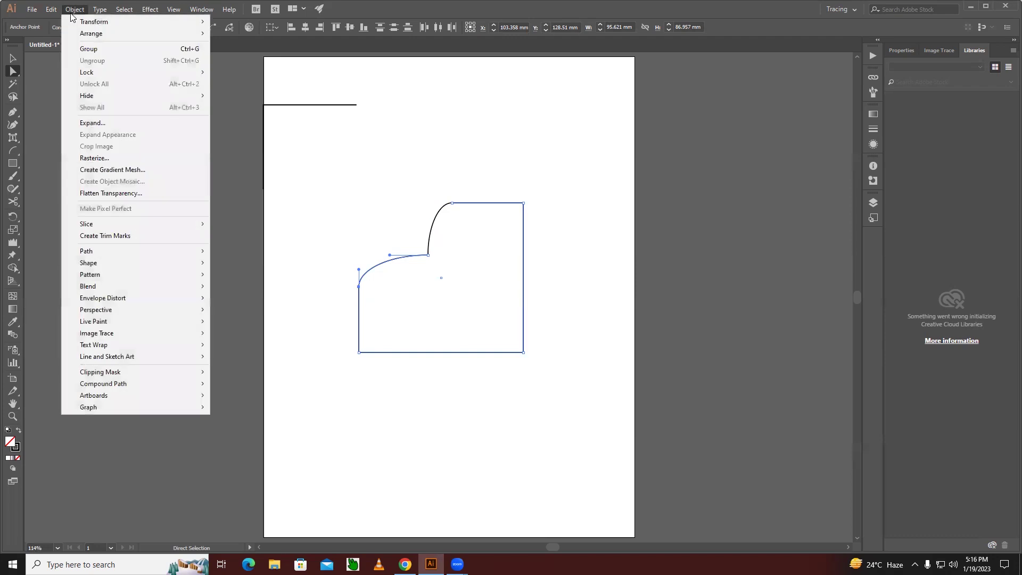
mouse_move(136, 250)
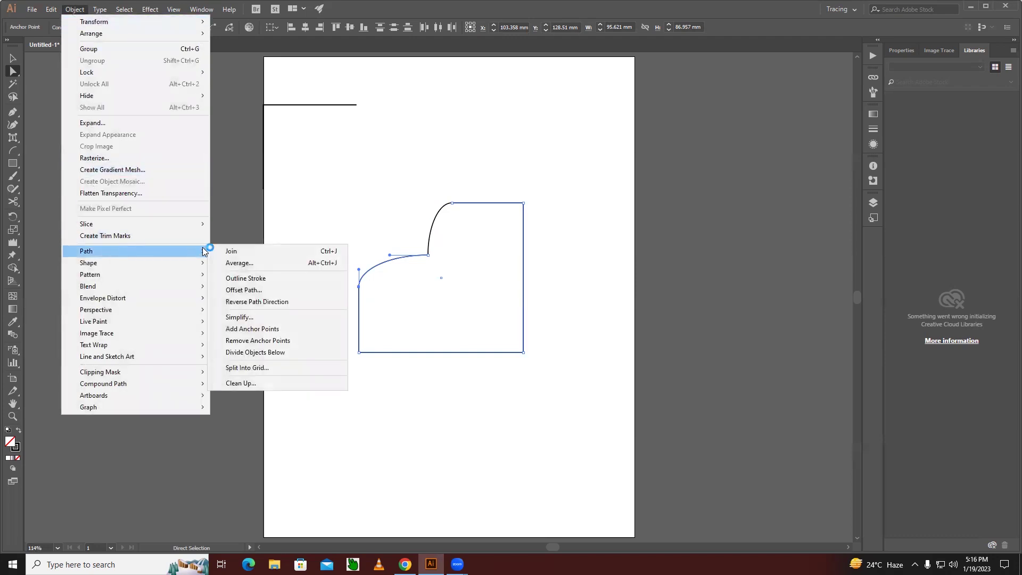
left_click(334, 251)
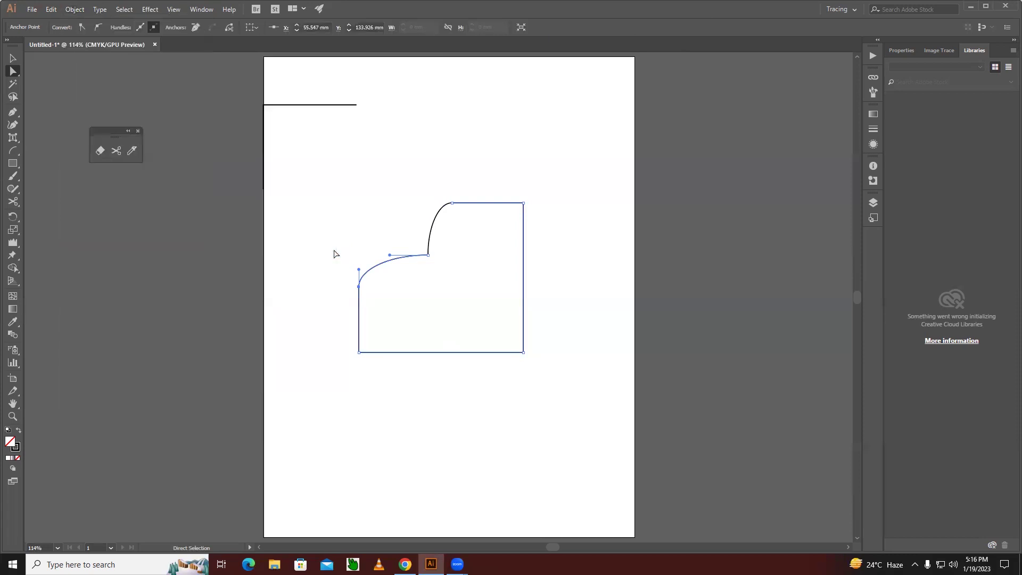
Select the upper and lower arcs and the anchor joining them with Direct Selection.
left_click(354, 321)
left_click(384, 265)
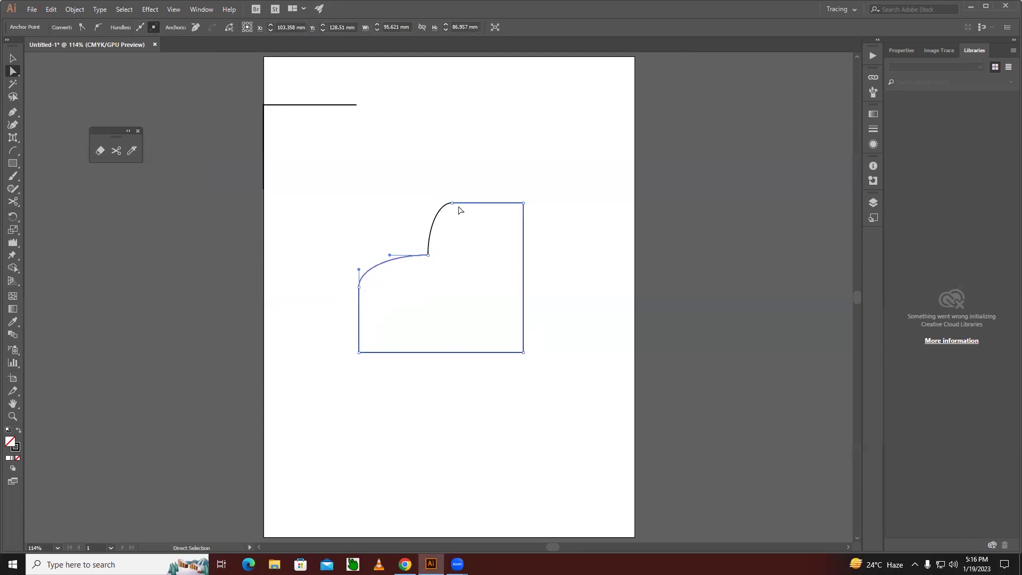
left_click(462, 251)
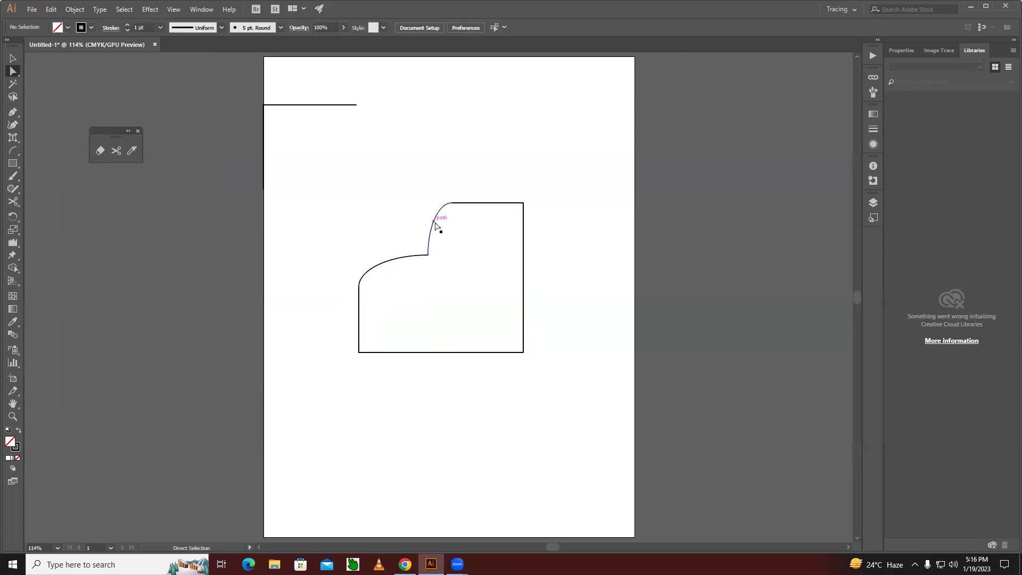
left_click(434, 222)
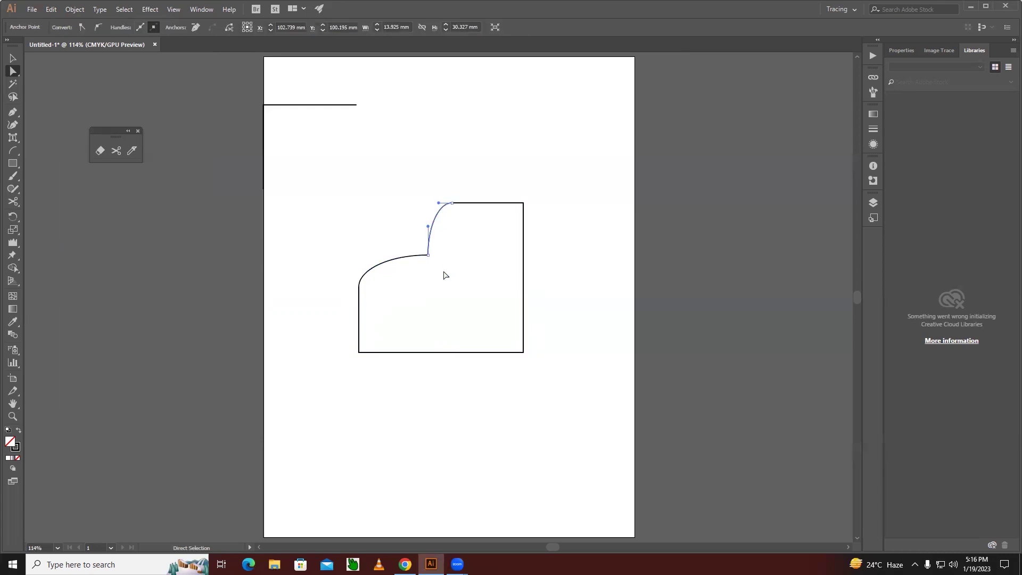
left_click(410, 255)
left_click_drag(441, 266, 417, 251)
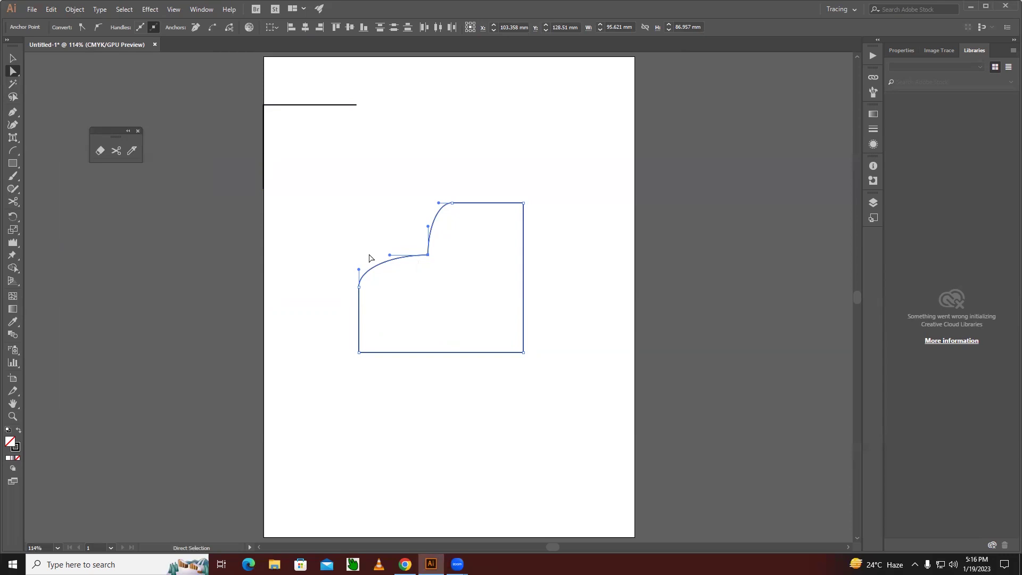
key("ctrl")
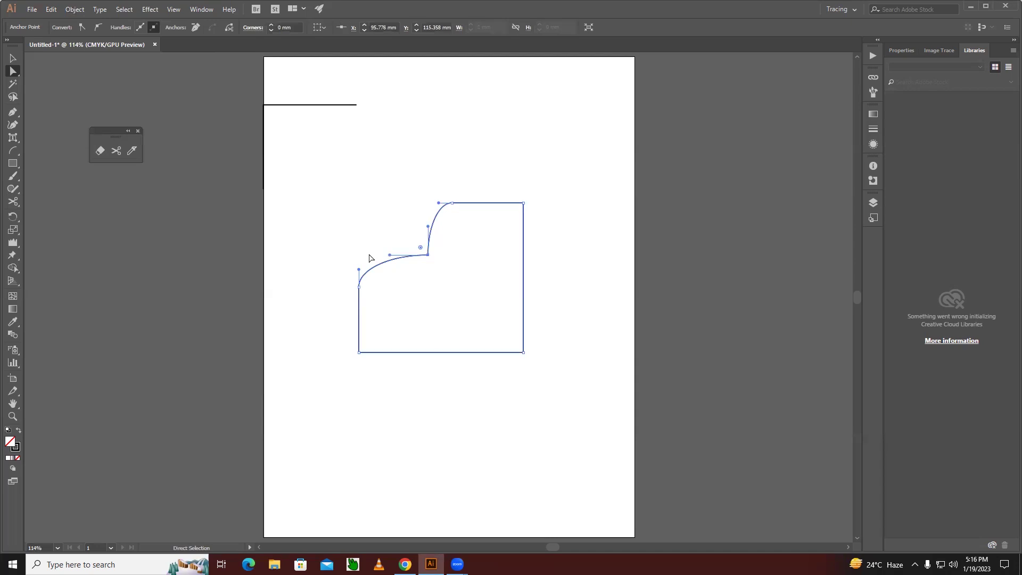
left_click(390, 319)
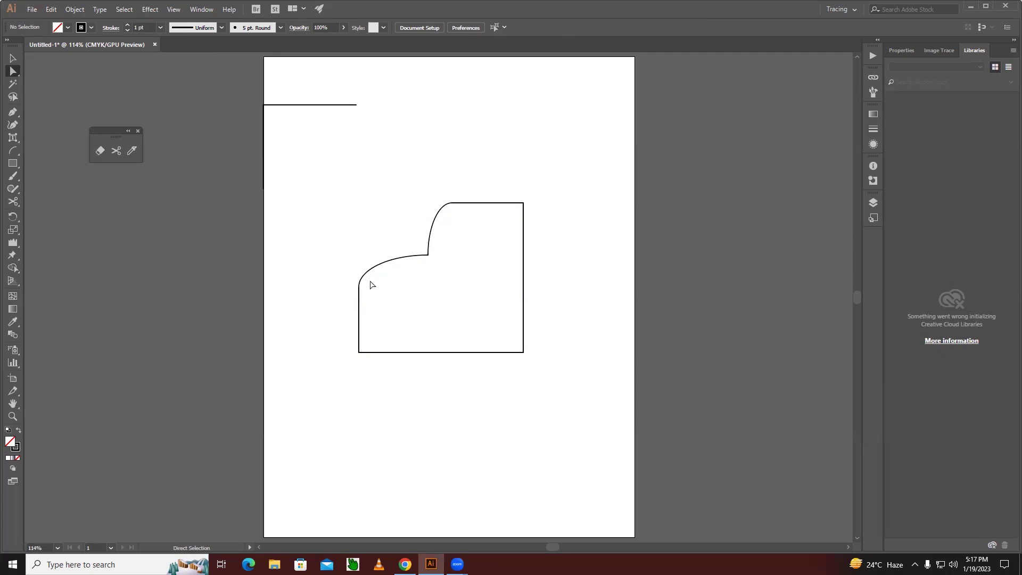
left_click(359, 287)
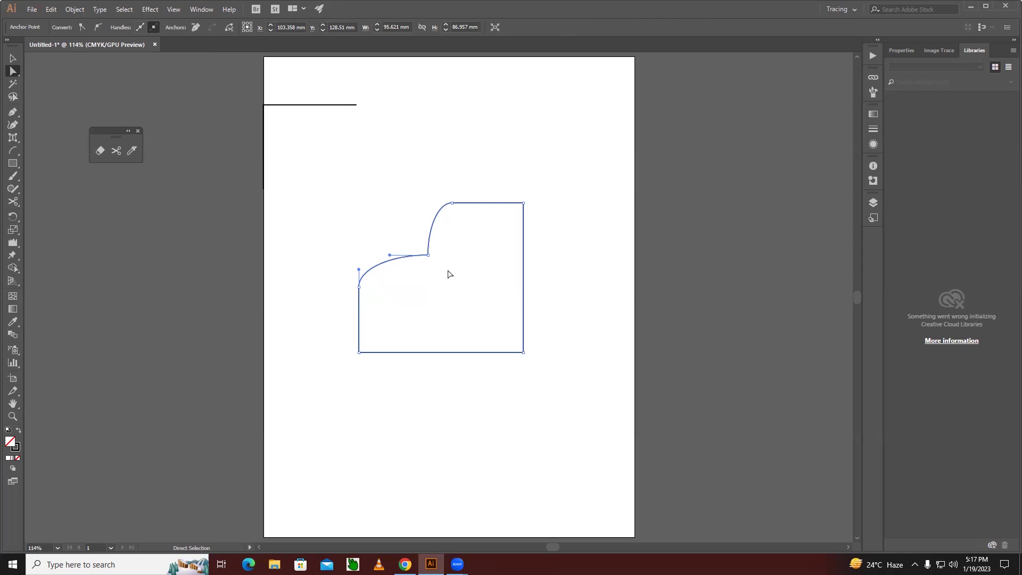
left_click(452, 203)
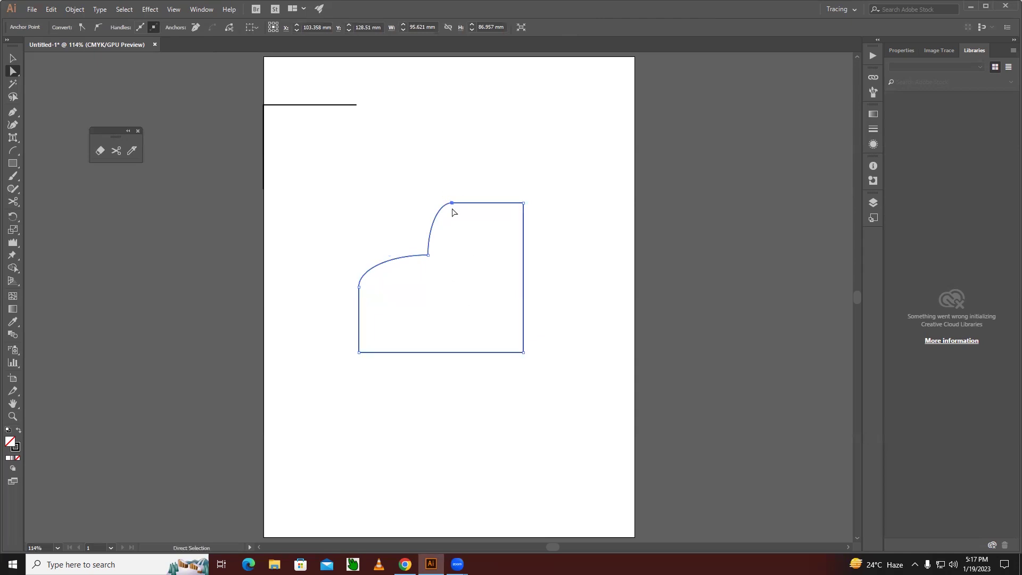
left_click_drag(452, 203, 472, 203)
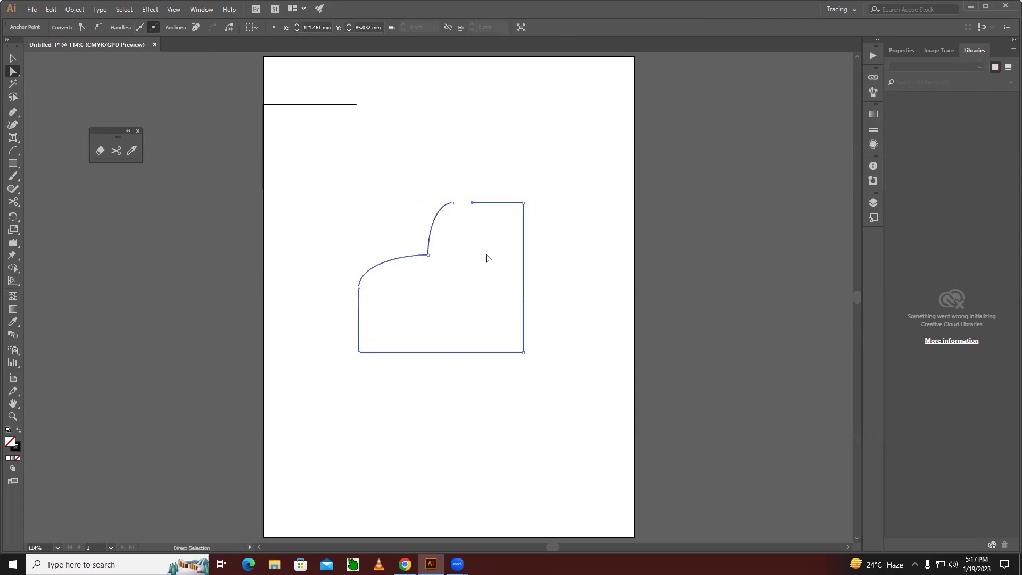
key("ctrl+z")
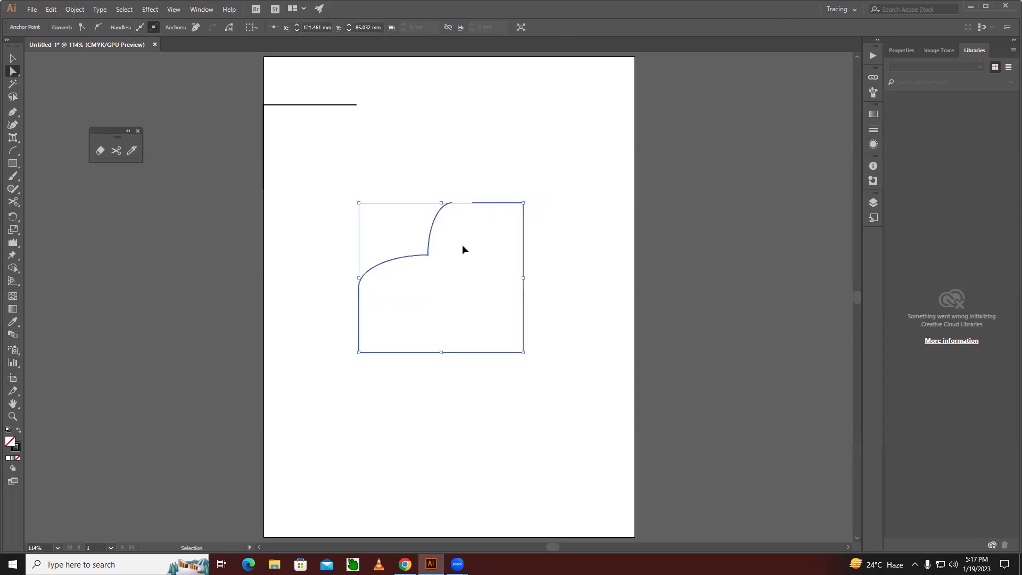
left_click(450, 203)
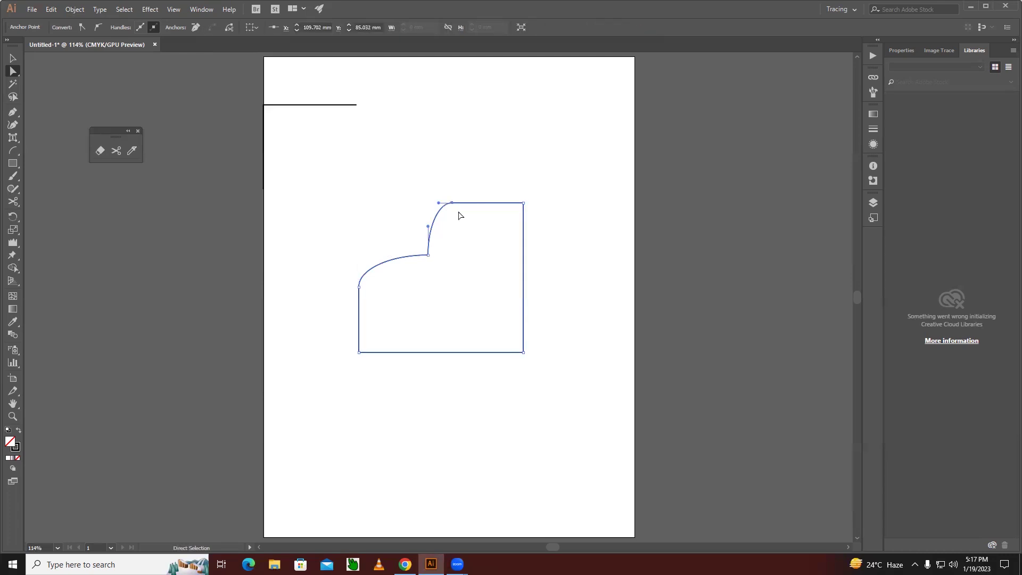
double_click(13, 444)
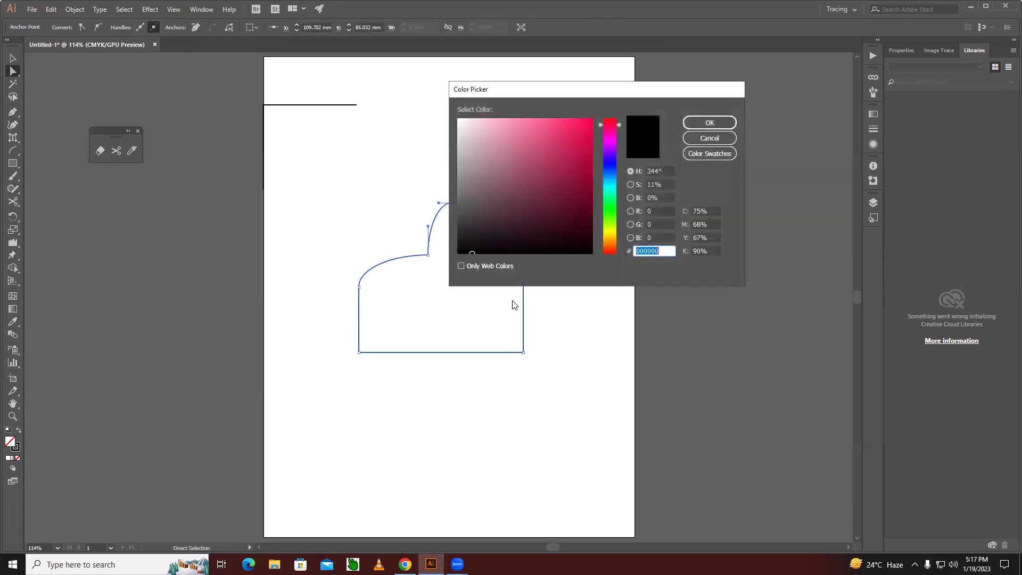
left_click(597, 162)
left_click(710, 123)
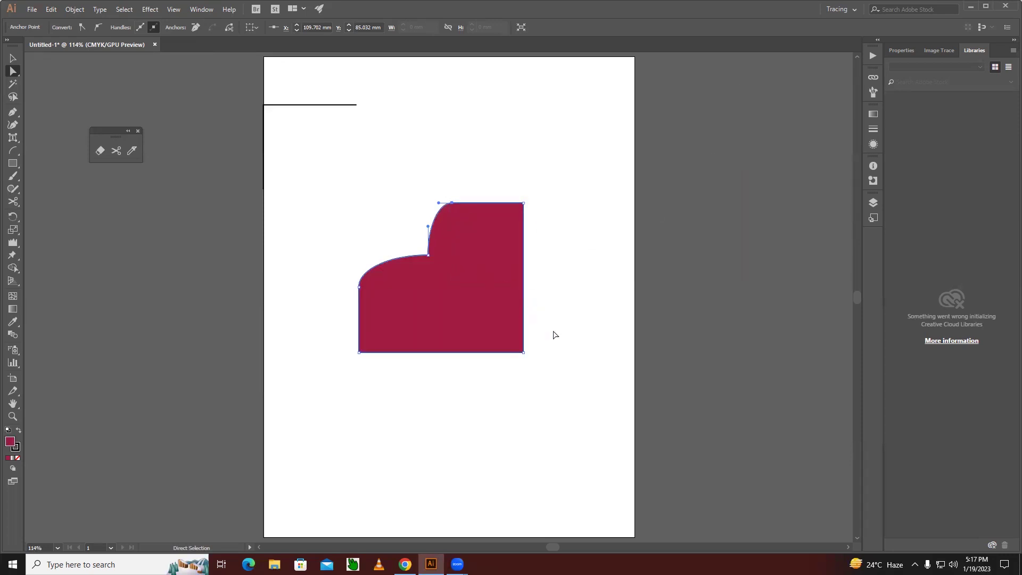
left_click(13, 58)
left_click(317, 184)
key("ctrl+z")
key("ctrl+z")
key("ctrl+z")
key("ctrl+z")
key("ctrl+shift+z")
key("ctrl+shift+z")
key("ctrl+shift+z")
left_click(13, 70)
left_click_drag(313, 167, 564, 399)
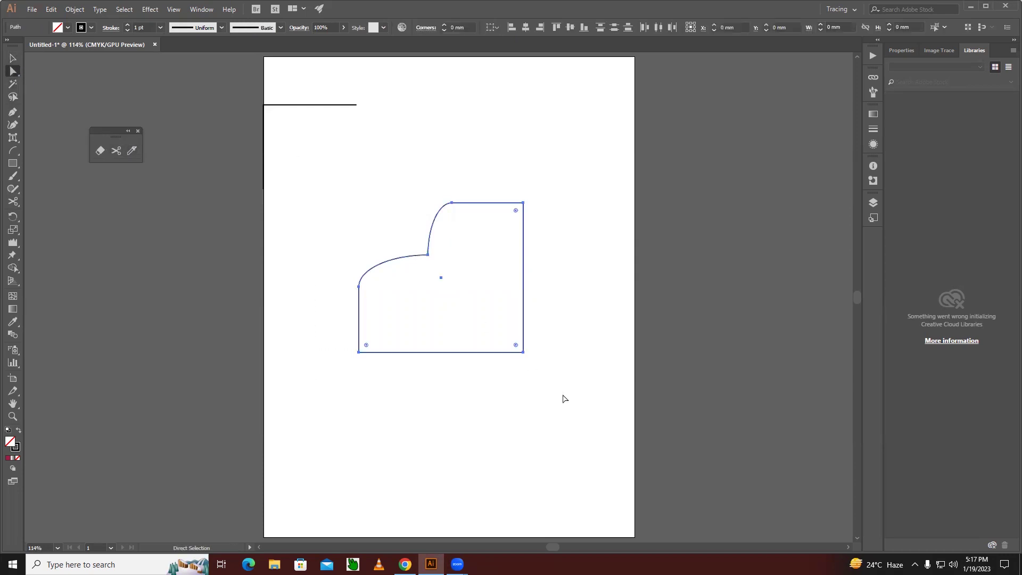
key("ctrl")
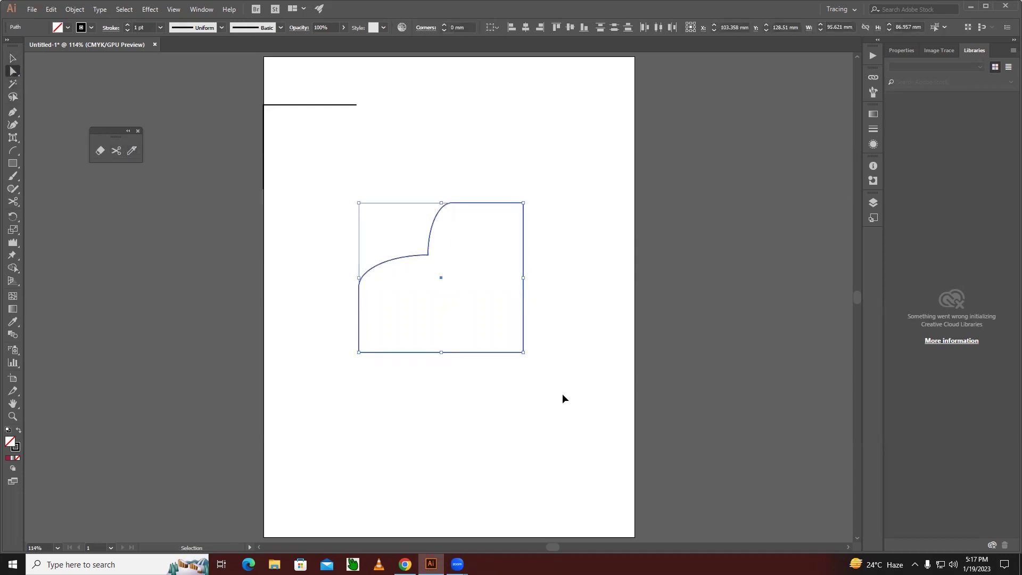
left_click(546, 400)
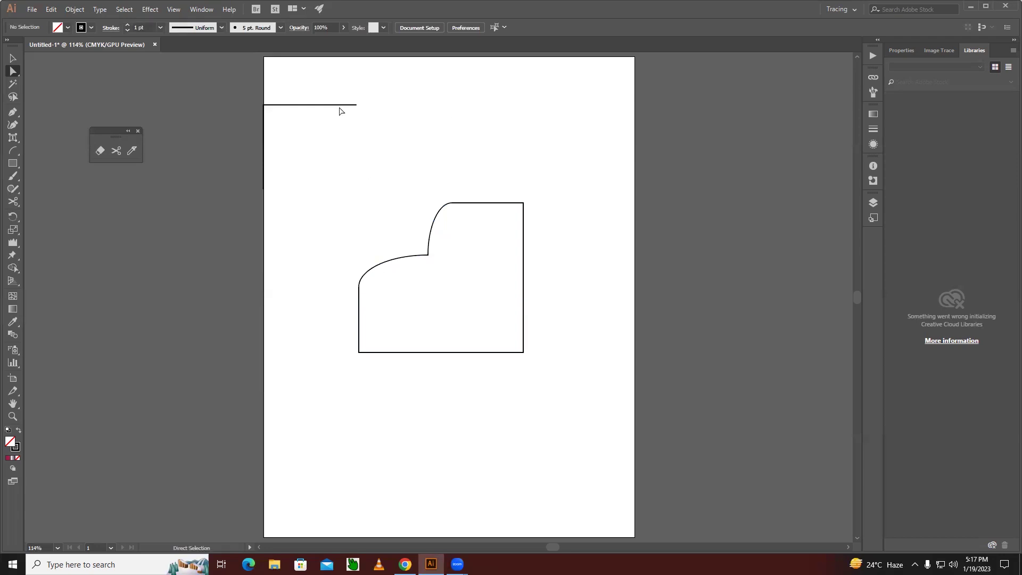
Move the L-shaped line onto the page and add a rising arc and a downward arc at its right end.
left_click_drag(340, 104, 411, 148)
key("ctrl+z")
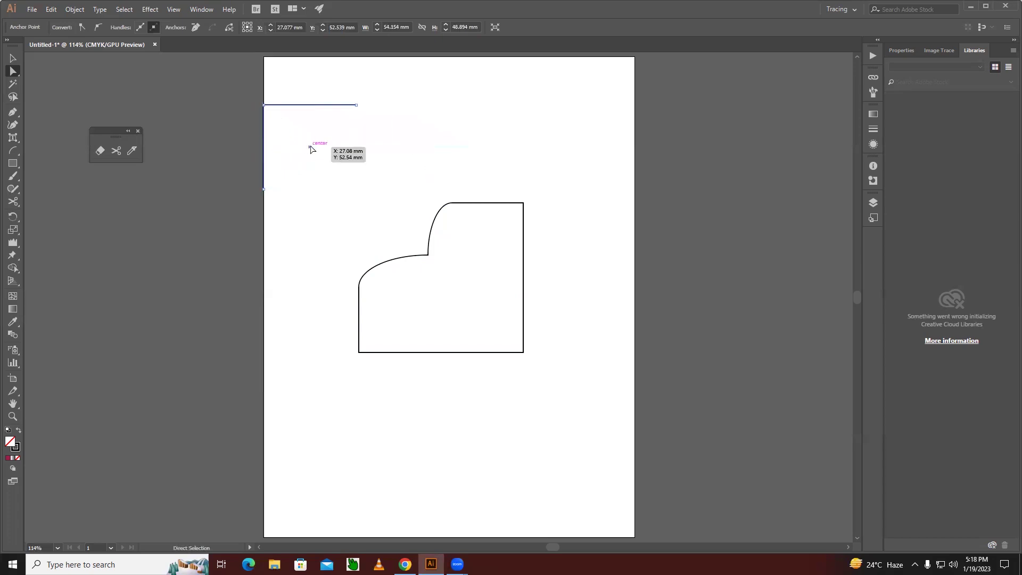
left_click_drag(311, 150, 388, 161)
left_click(12, 151)
left_click_drag(533, 127, 444, 111)
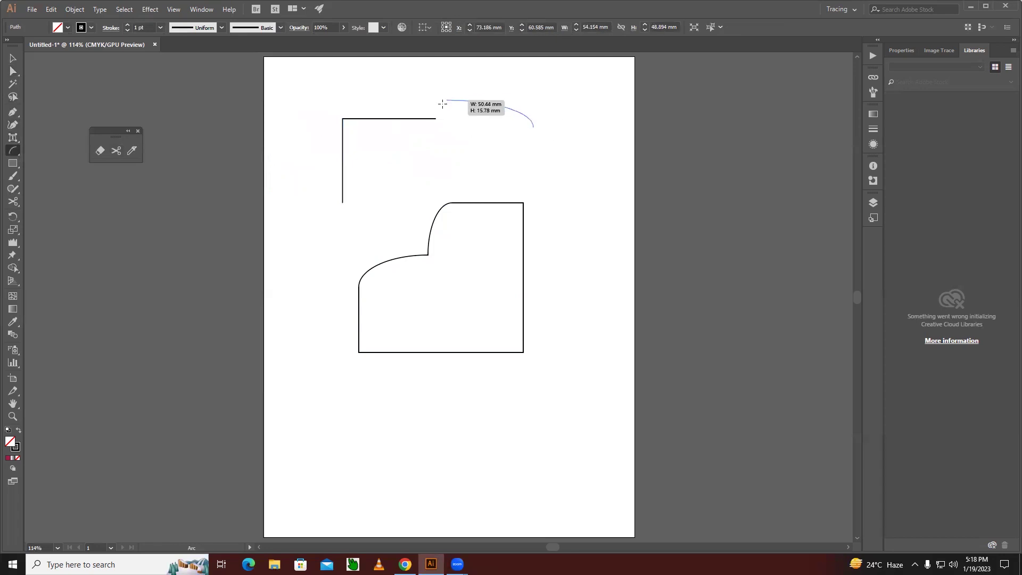
key("ctrl+z")
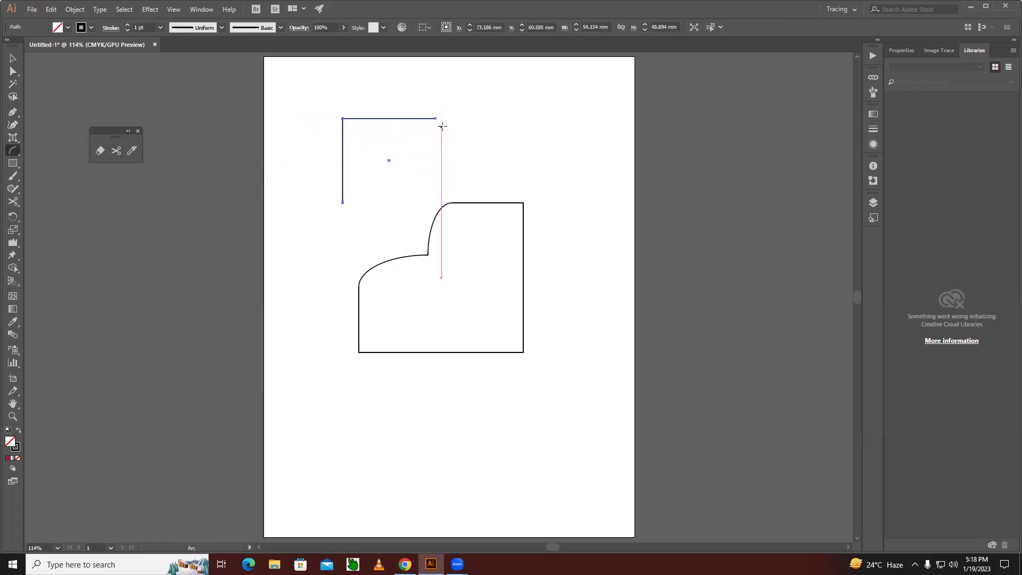
left_click_drag(435, 119, 467, 72)
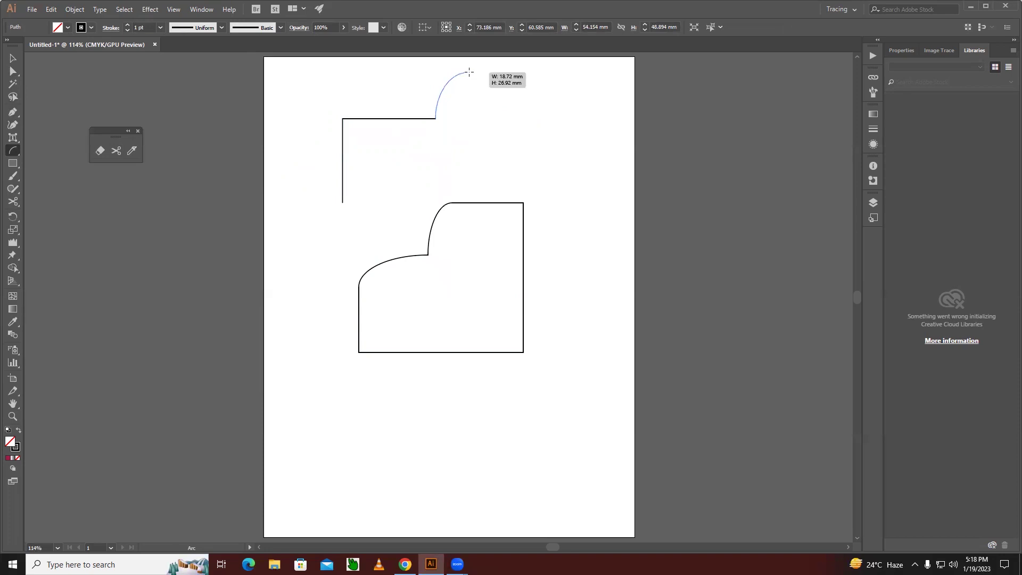
left_click_drag(401, 184, 435, 120)
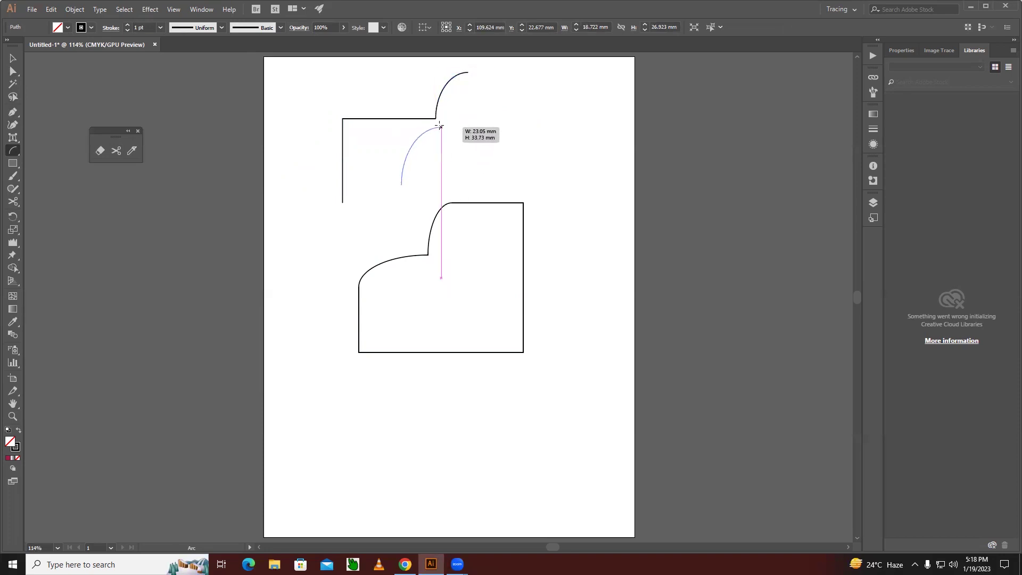
Select the arc endpoints and try joining them with Ctrl+J, dismissing Illustrator's warning.
key("a")
left_click_drag(471, 141, 426, 111)
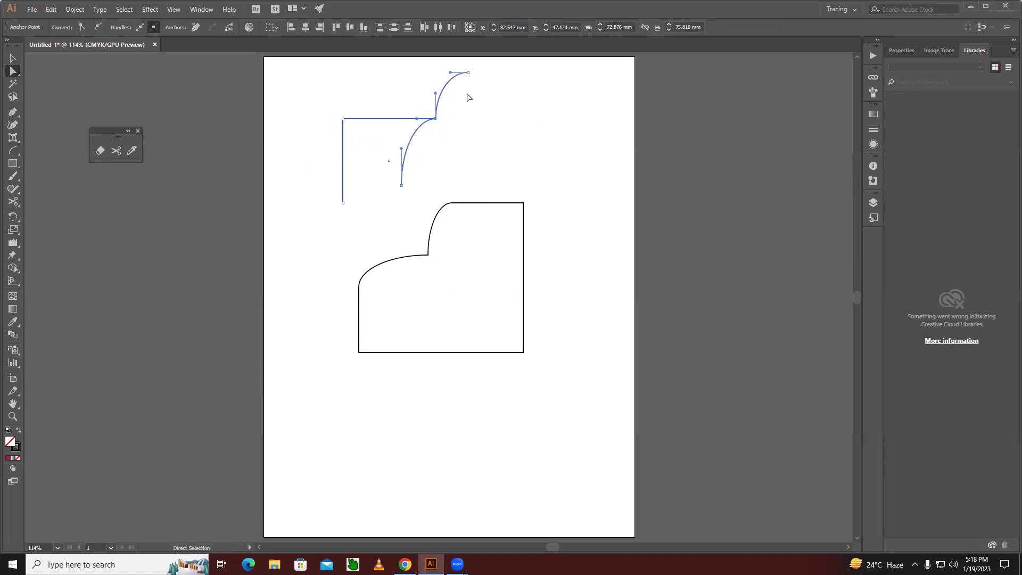
left_click_drag(450, 135, 426, 117)
key("ctrl")
key("ctrl+j")
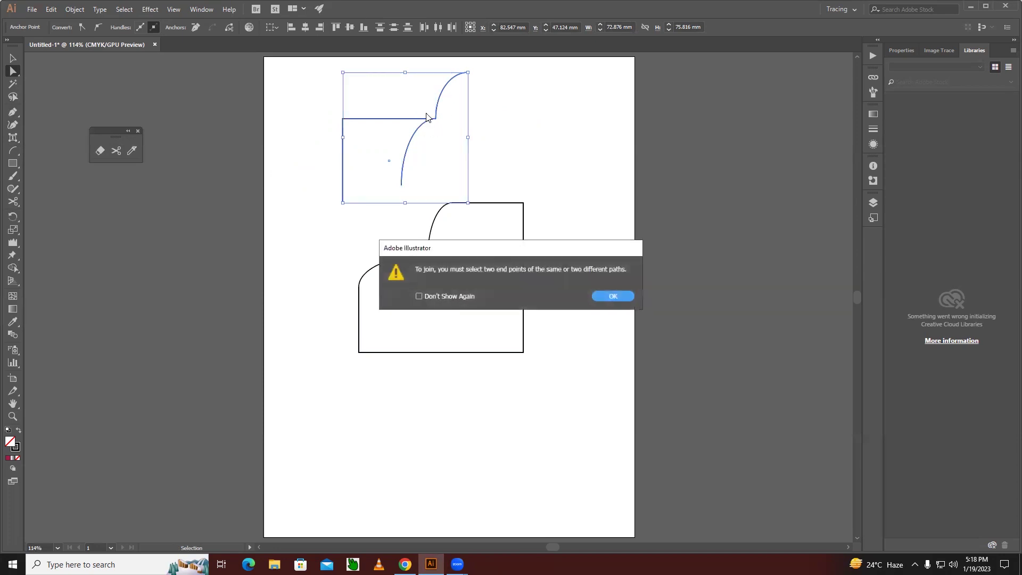
left_click(612, 296)
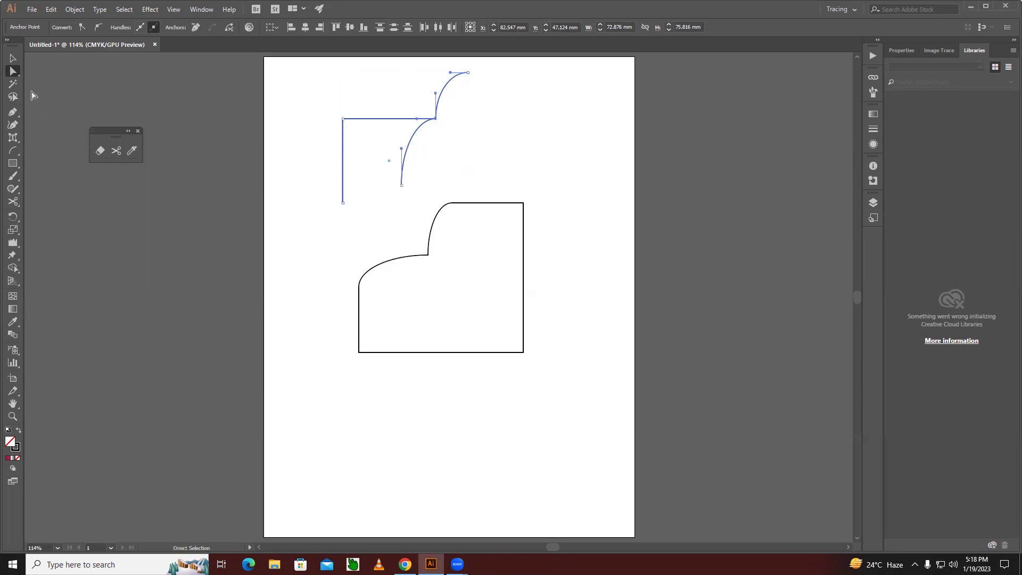
left_click(14, 59)
left_click(314, 192)
Move the upper arc right and join the L-line's bottom end to the lower arc's end with a straight edge.
left_click_drag(443, 97, 498, 97)
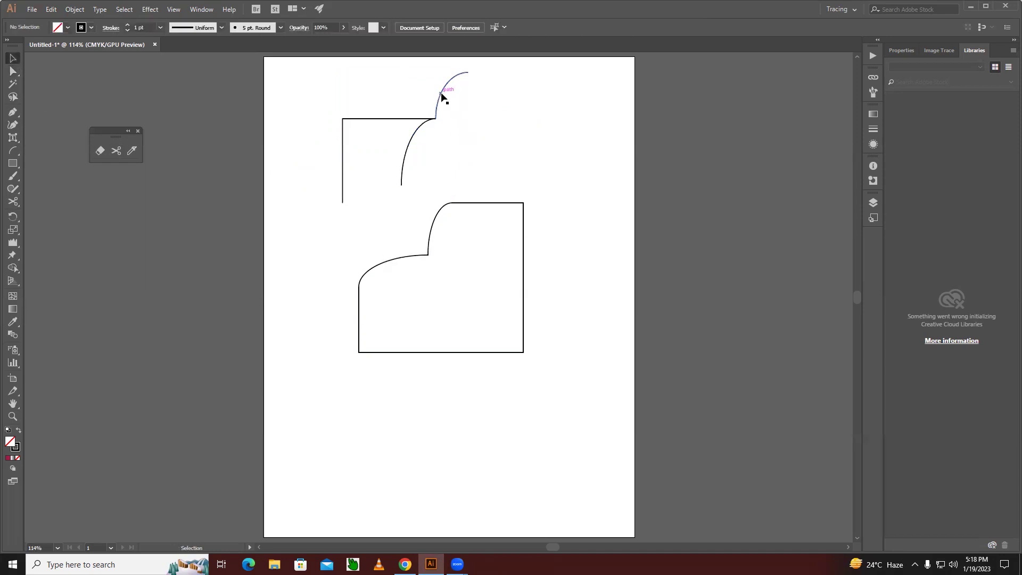
left_click(13, 71)
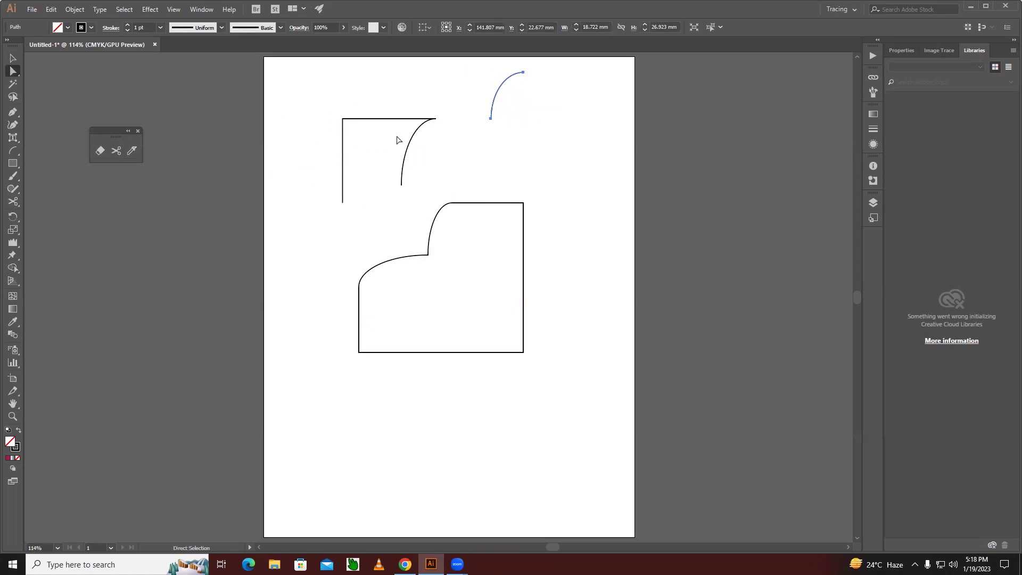
left_click(434, 114)
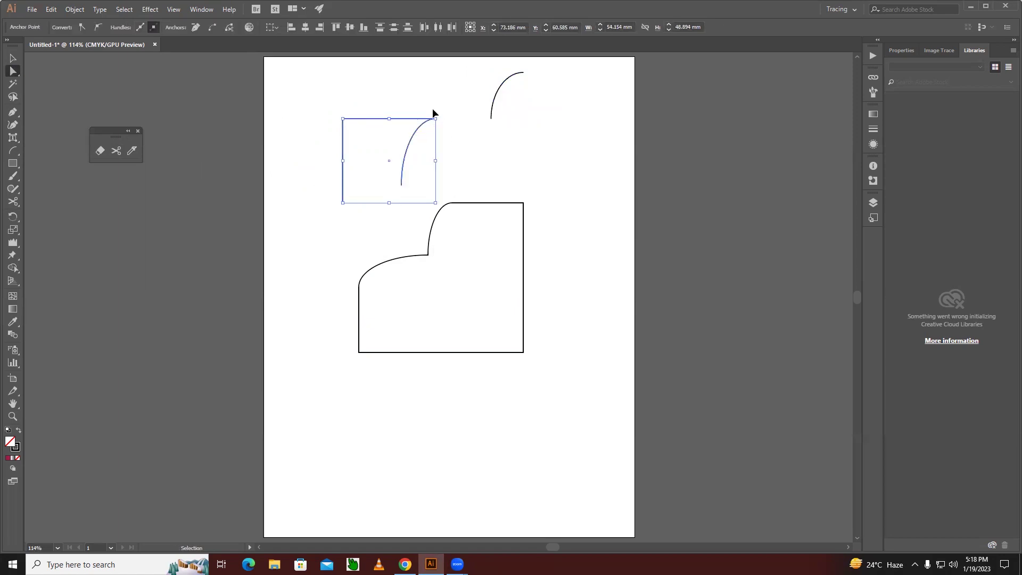
left_click(433, 113)
left_click(461, 170)
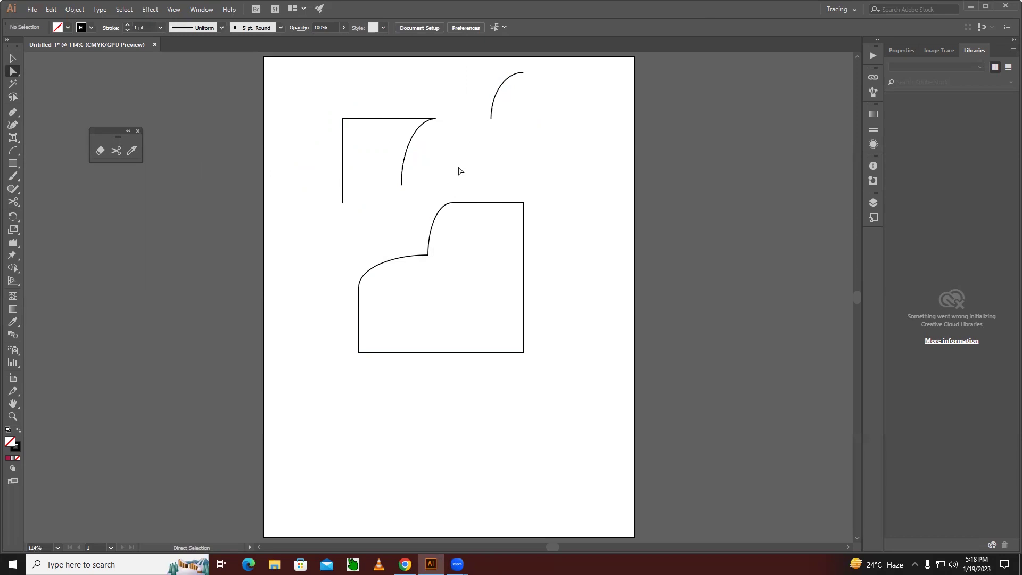
left_click(402, 186)
left_click_drag(328, 170, 420, 218)
left_click(343, 203)
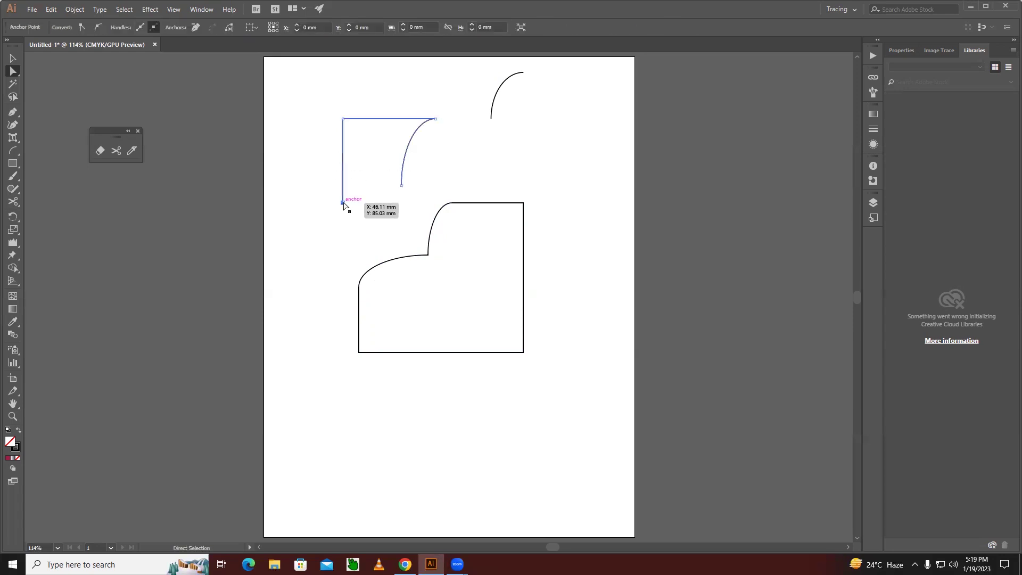
left_click(402, 185, "shift")
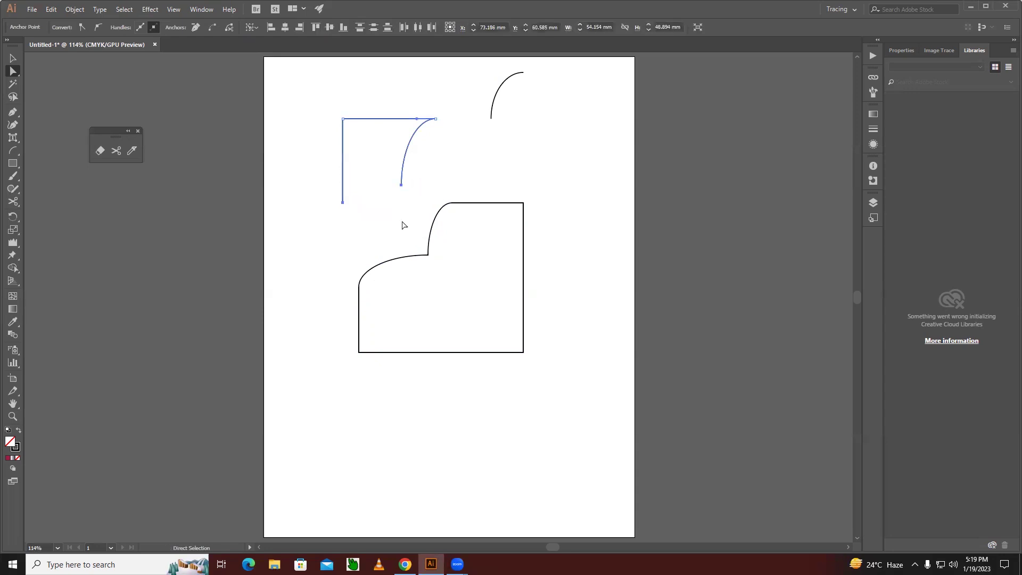
key("ctrl+j")
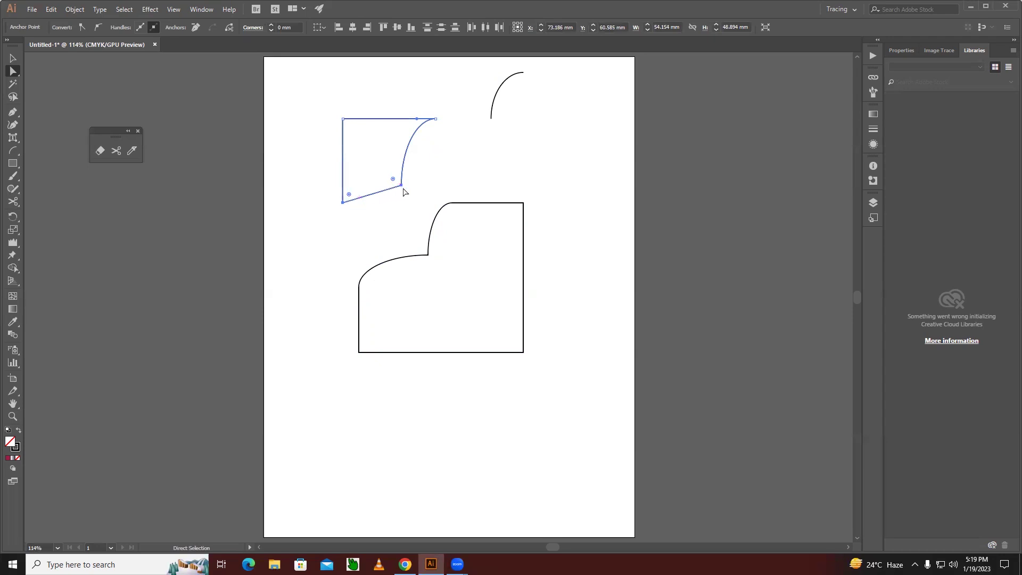
Select all artwork and delete it, leaving the artboard blank.
left_click(13, 58)
left_click(365, 106)
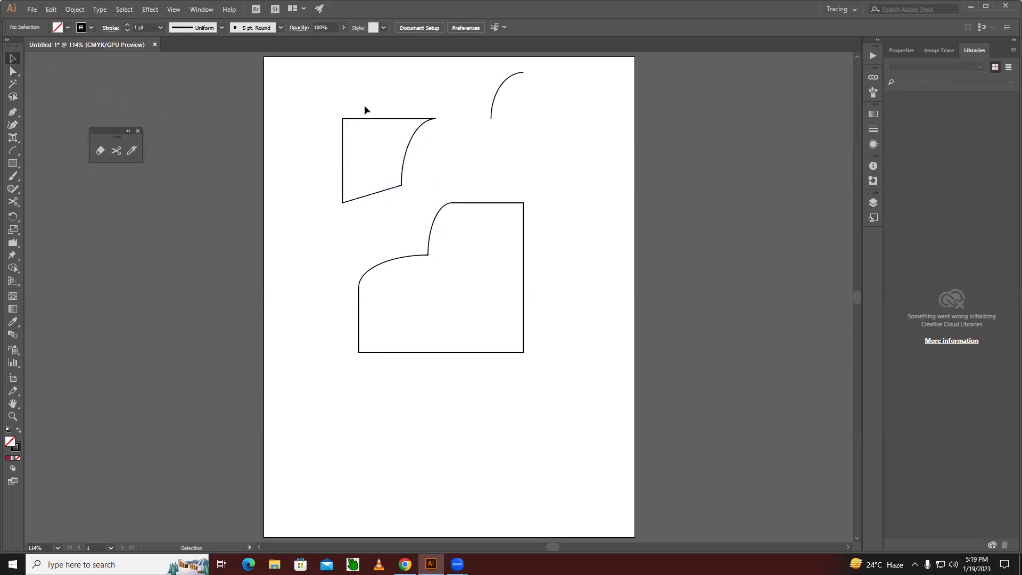
key("ctrl+a")
key("Delete")
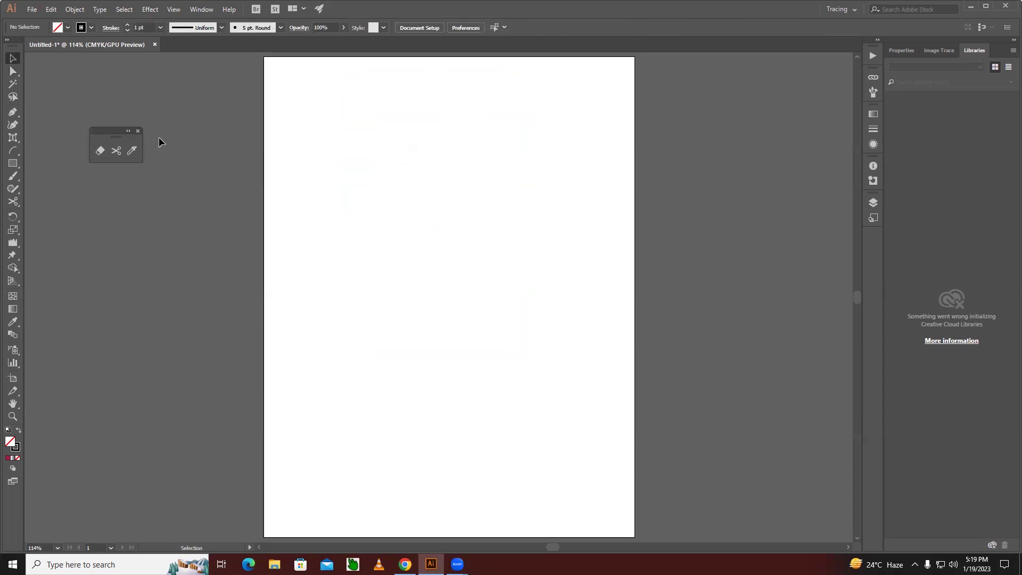
Draw a three-point Pen line across the upper page, bending down at its right corner.
left_click_drag(108, 130, 60, 65)
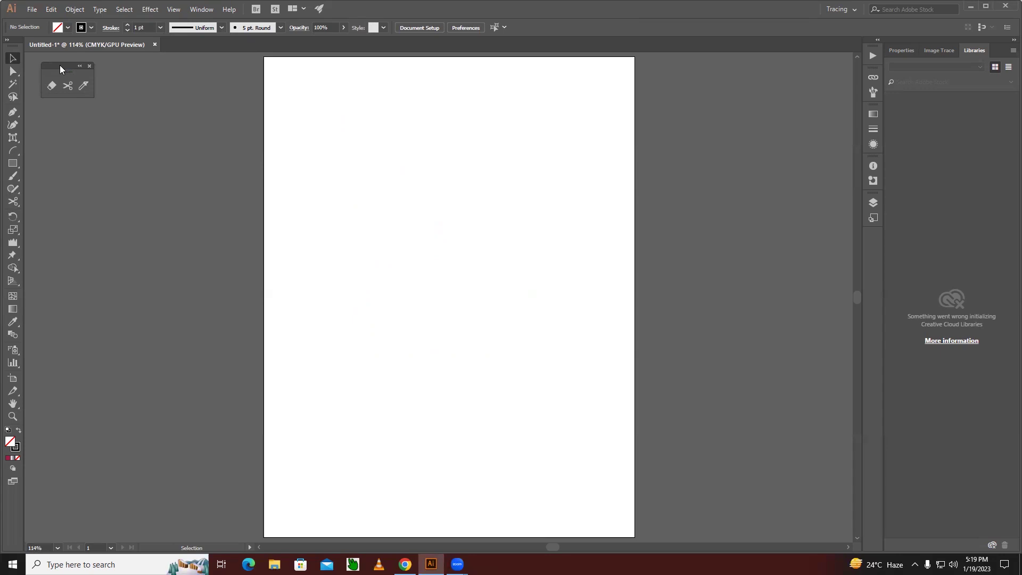
left_click(12, 113)
left_click(348, 174)
left_click(521, 169)
left_click(512, 226)
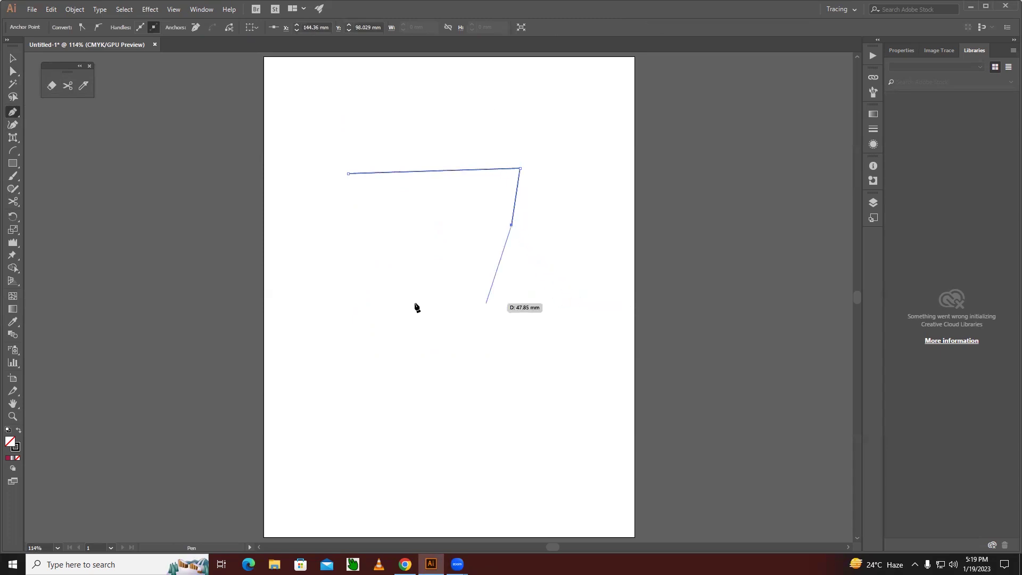
Draw a large spiral curling down from the line's left end.
left_click(13, 150)
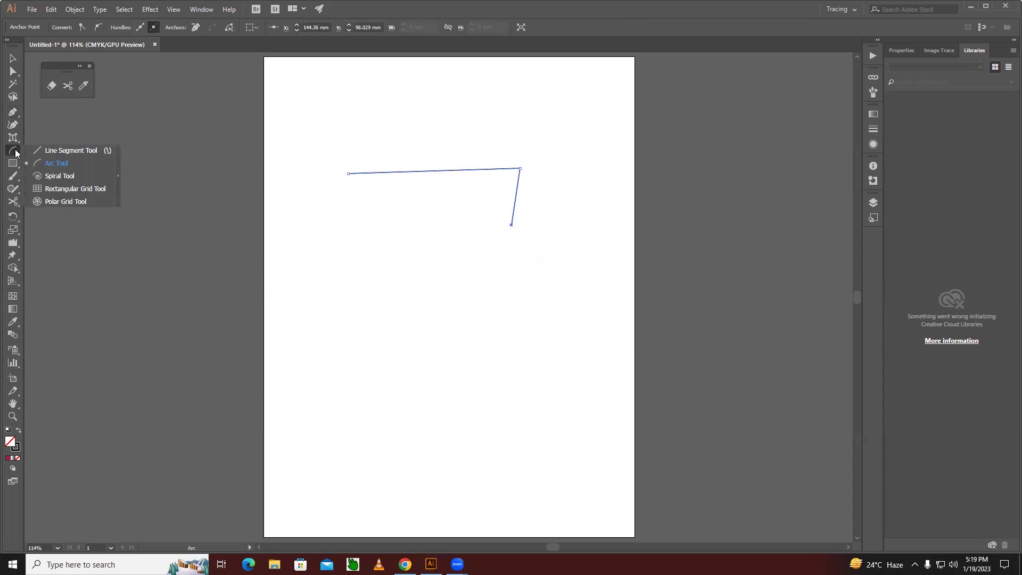
left_click(49, 175)
left_click_drag(352, 265, 348, 174)
left_click(12, 59)
left_click(312, 271)
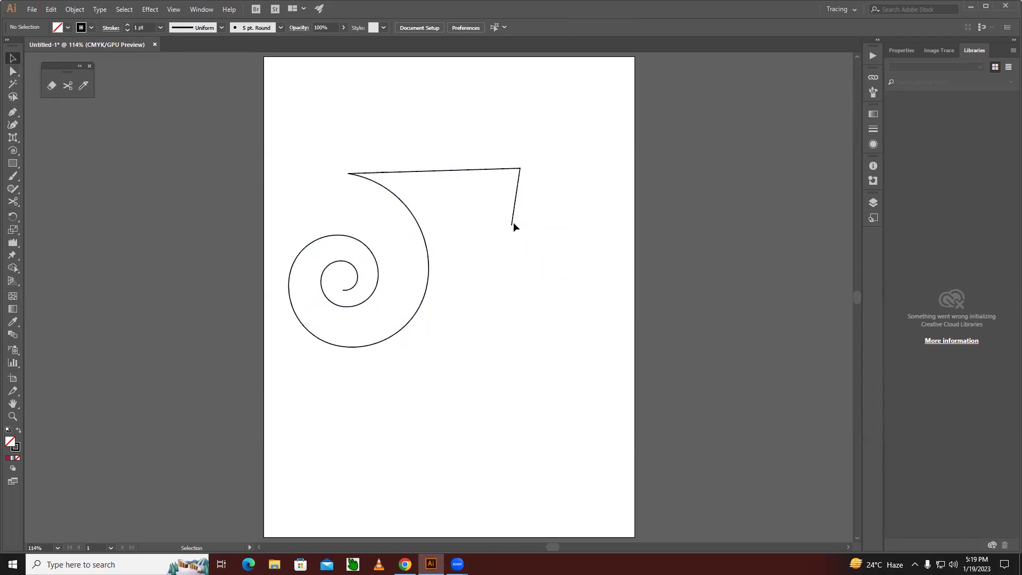
left_click(13, 71)
left_click_drag(331, 162, 366, 198)
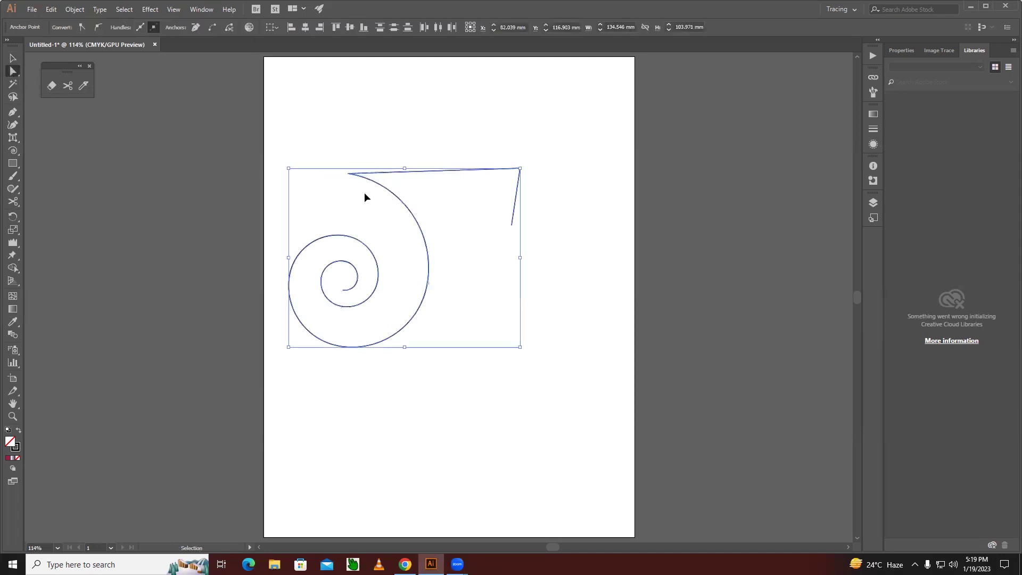
key("ctrl+z")
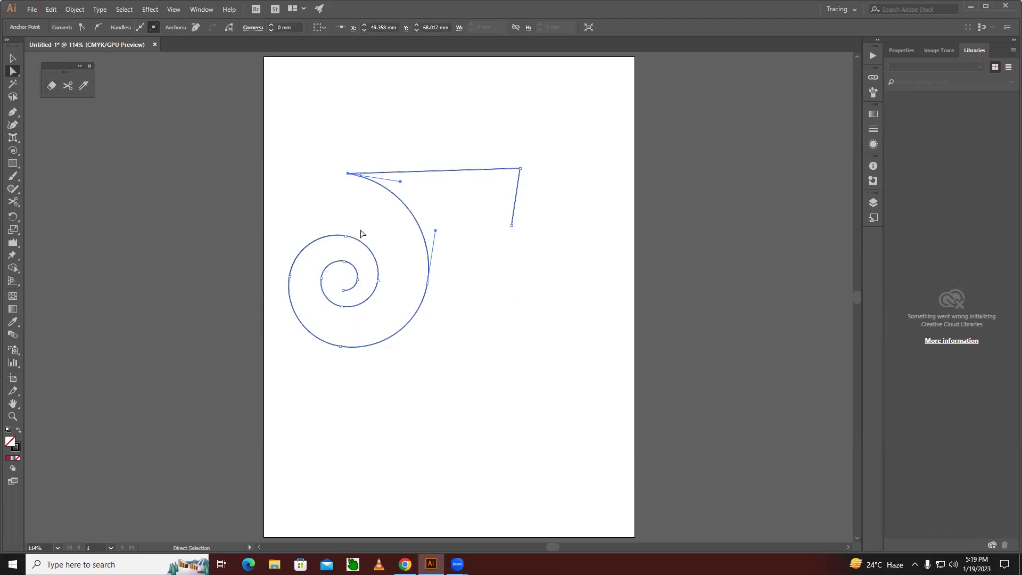
left_click(512, 226)
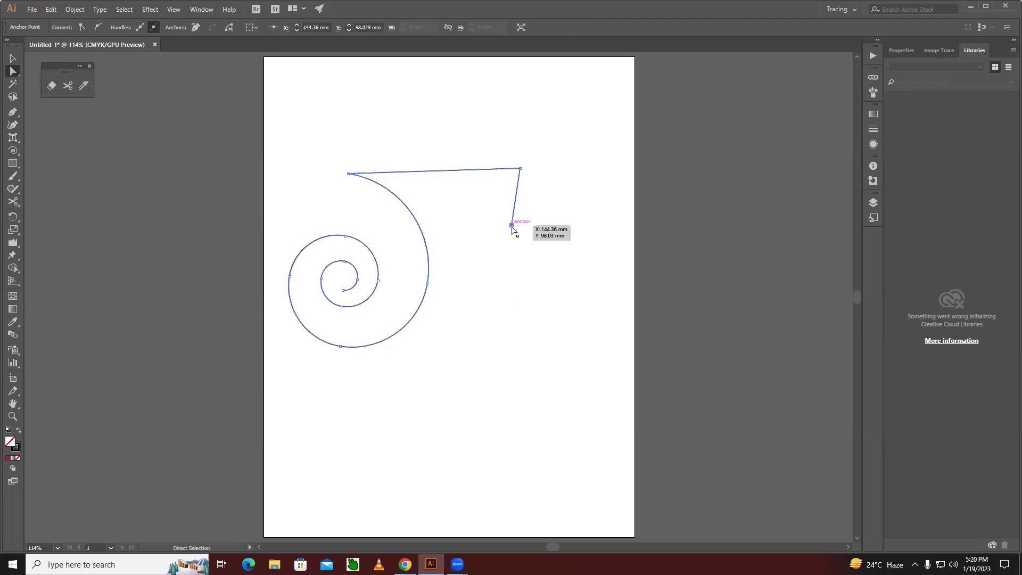
left_click(346, 235, "shift")
key("ctrl")
key("ctrl+j")
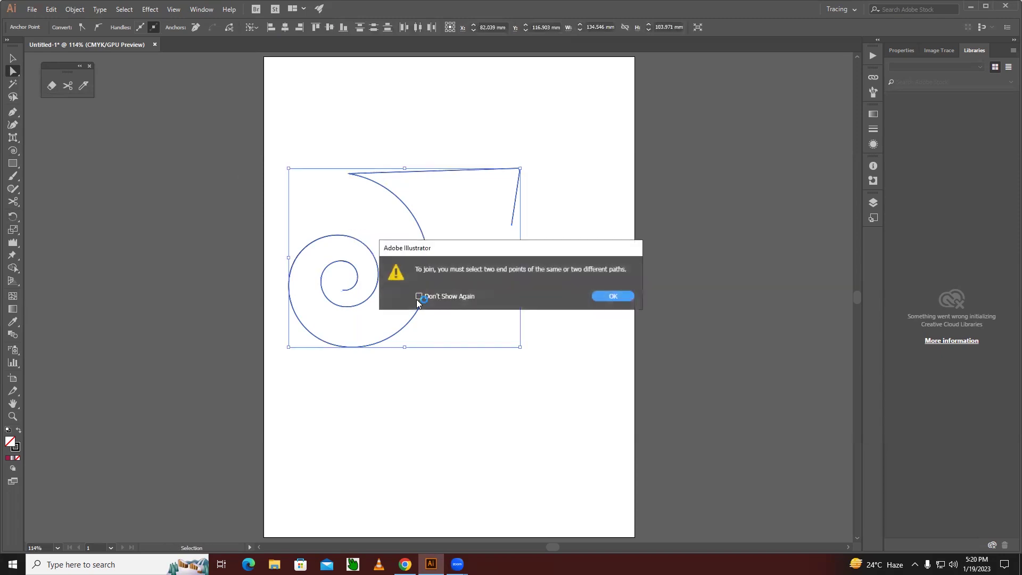
left_click(604, 296)
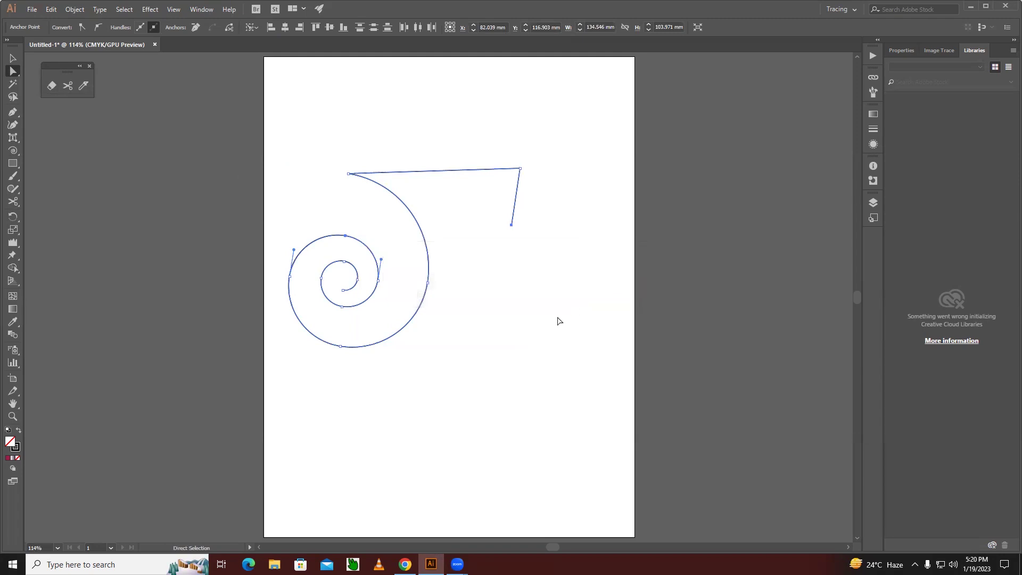
left_click(558, 319)
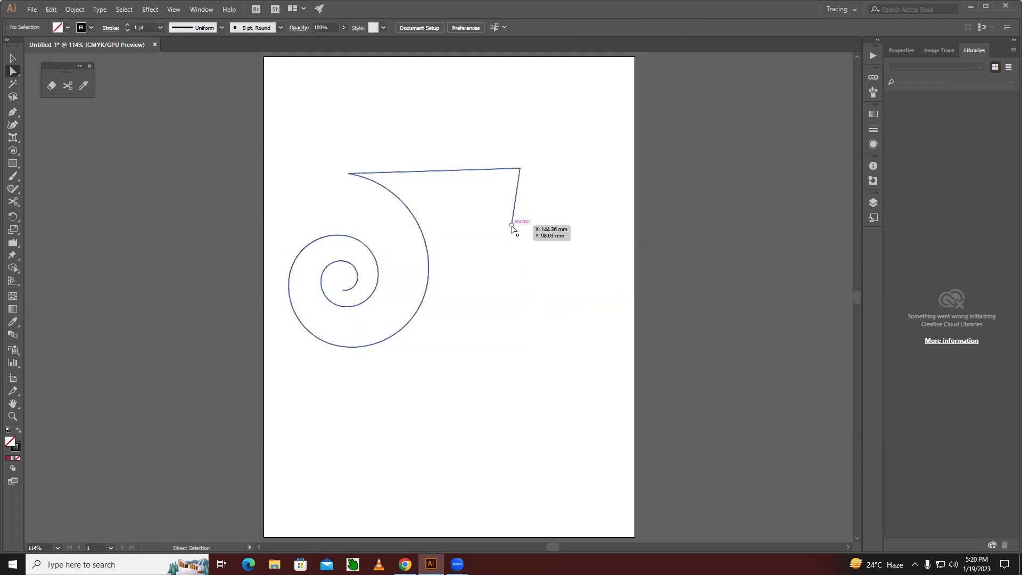
left_click(343, 291)
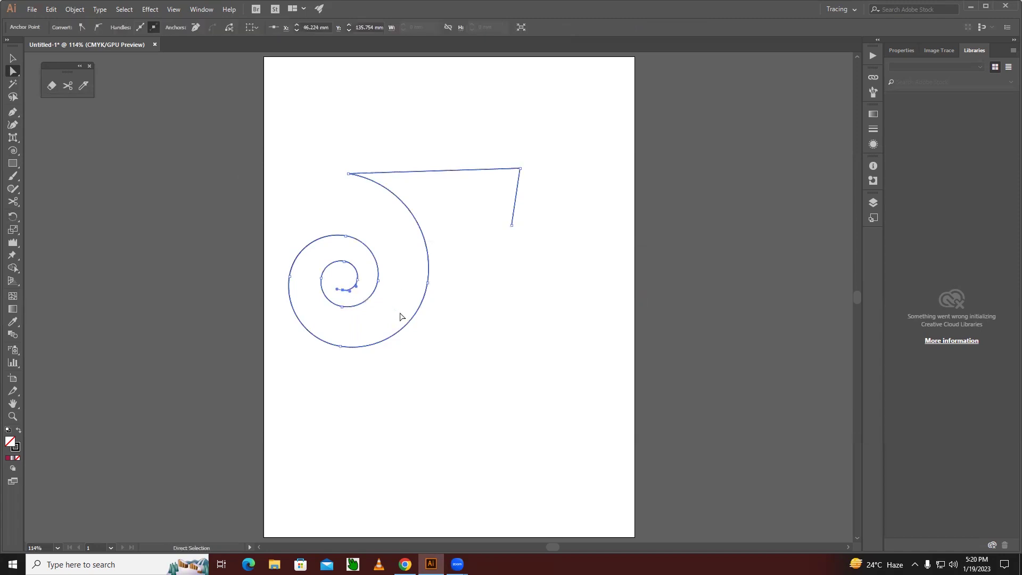
left_click(512, 225, "shift")
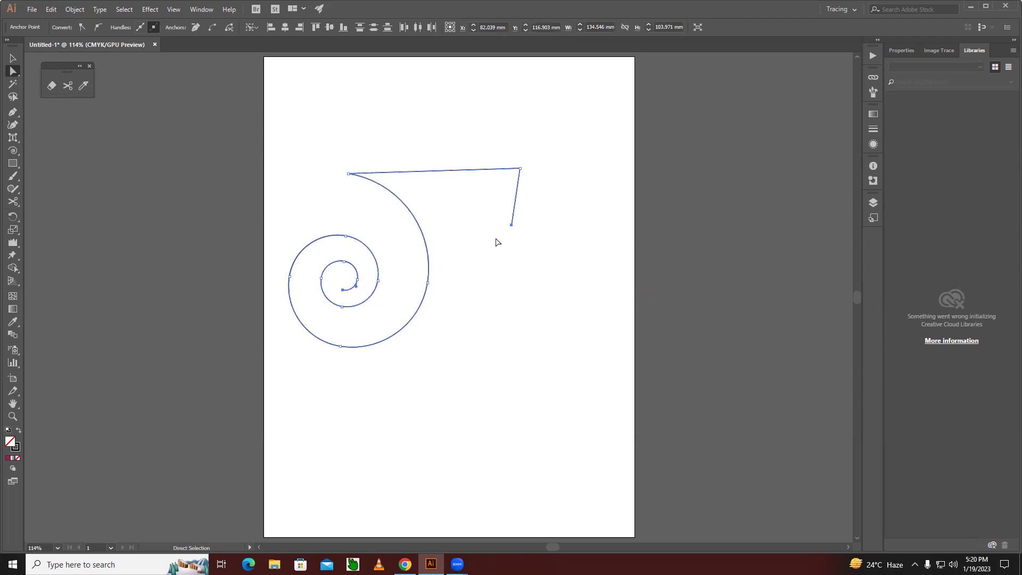
key("ctrl+j")
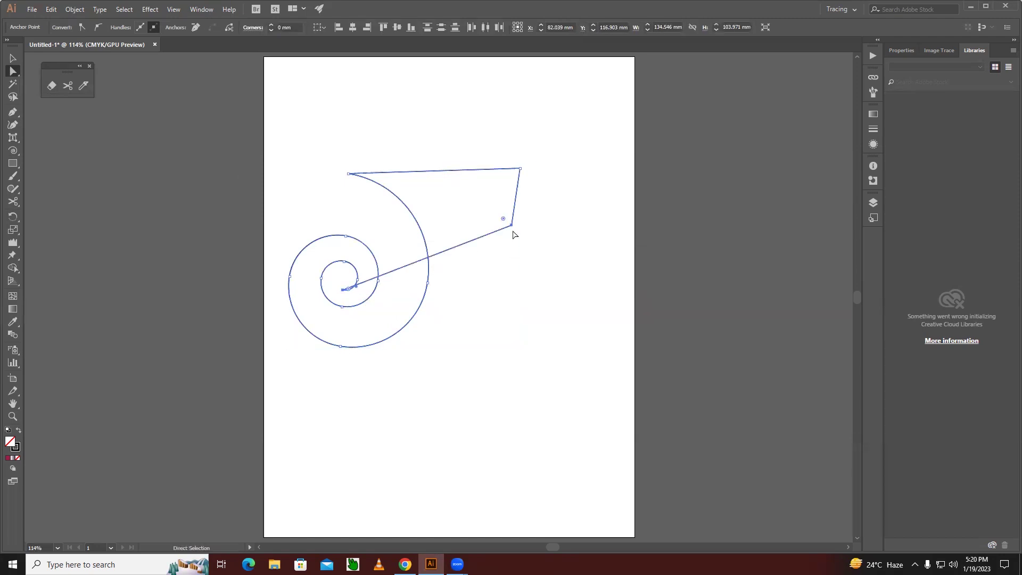
key("ctrl+z")
left_click(424, 378)
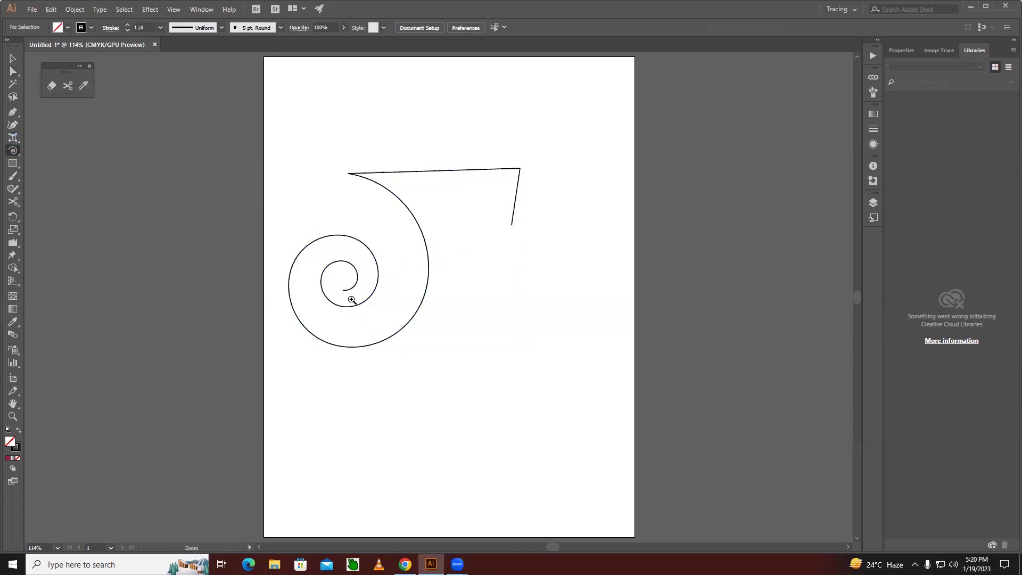
Draw a tiny spiral and move it into the large spiral's centre at its inner end.
scroll(372, 298, "up", 1)
scroll(420, 312, "up", 1)
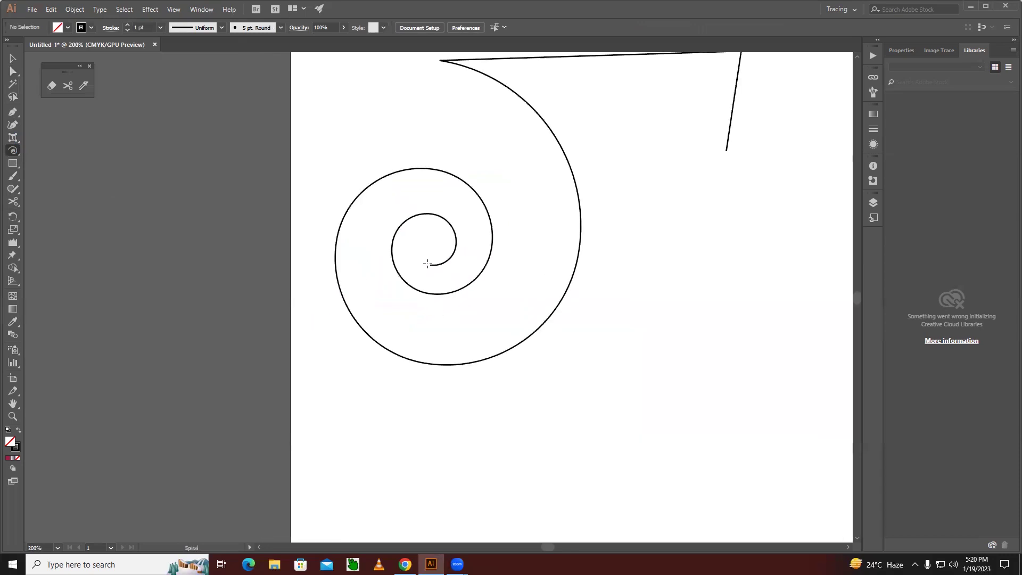
left_click_drag(430, 265, 430, 246)
key("v")
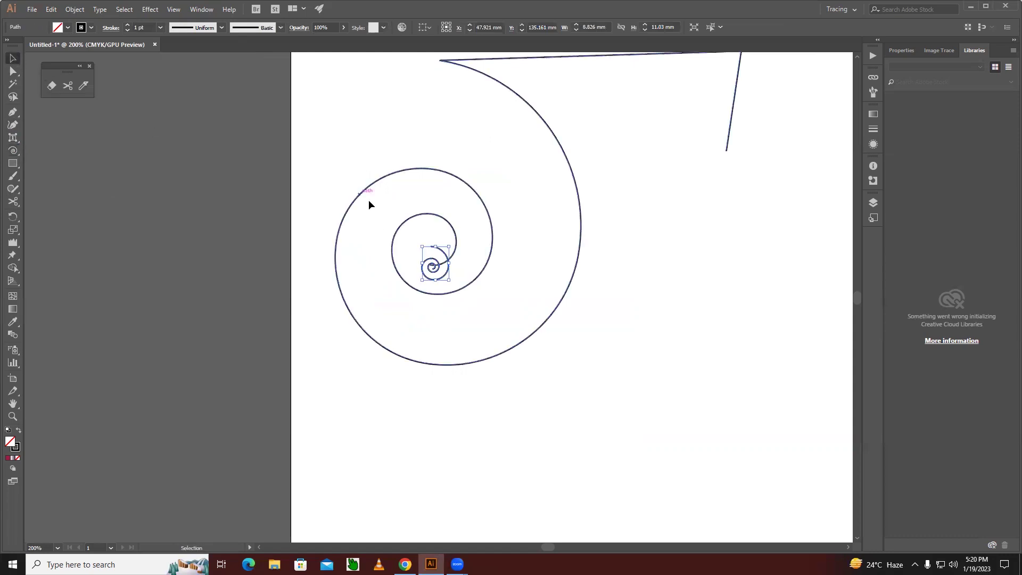
key("ctrl+plus")
mouse_move(453, 293)
left_mouse_down()
mouse_move(432, 340)
mouse_move(444, 351)
mouse_move(434, 340)
left_mouse_up()
left_click(471, 313)
key("ctrl+space")
left_click(426, 312)
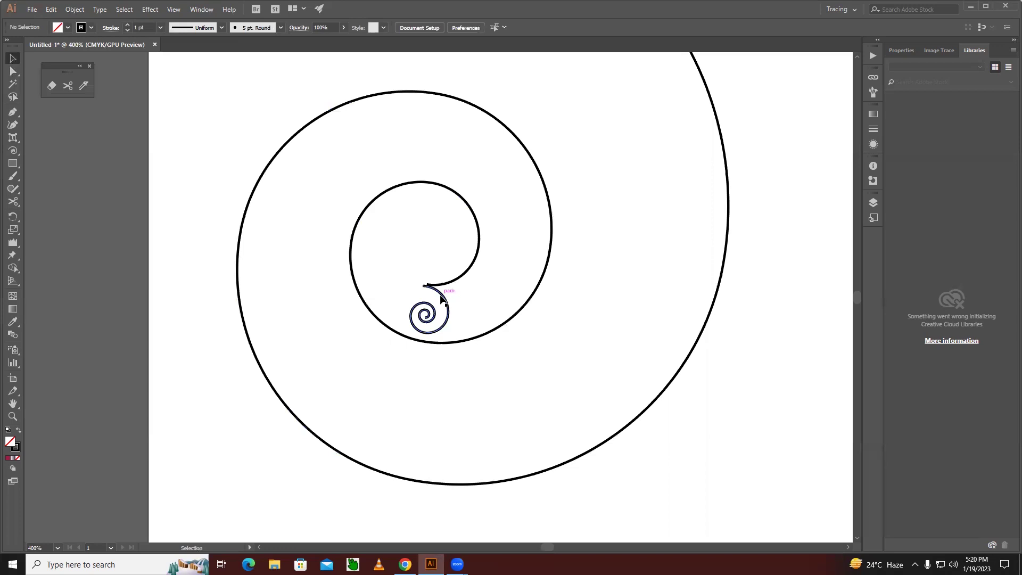
key("ctrl+0")
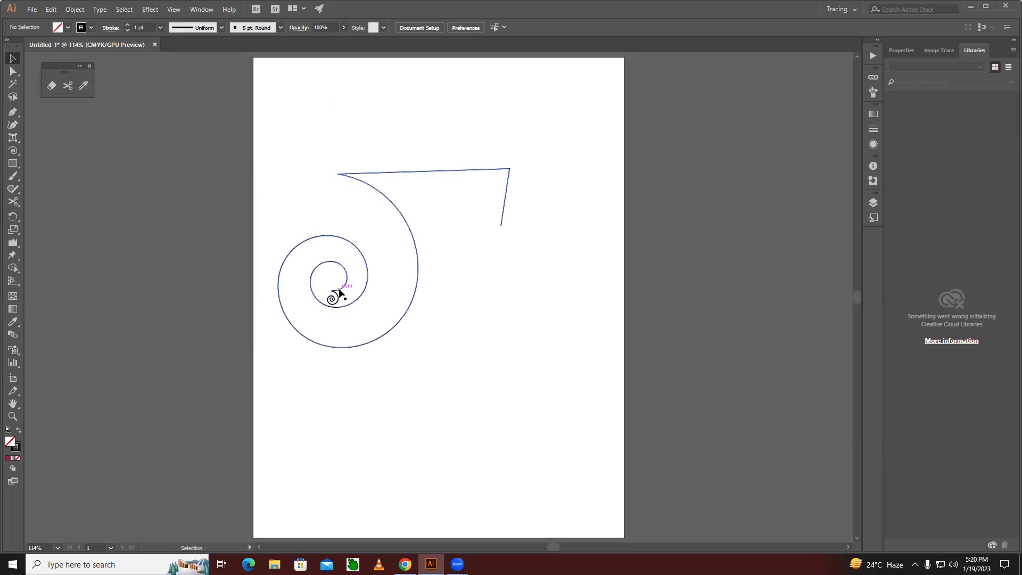
key("ctrl+space")
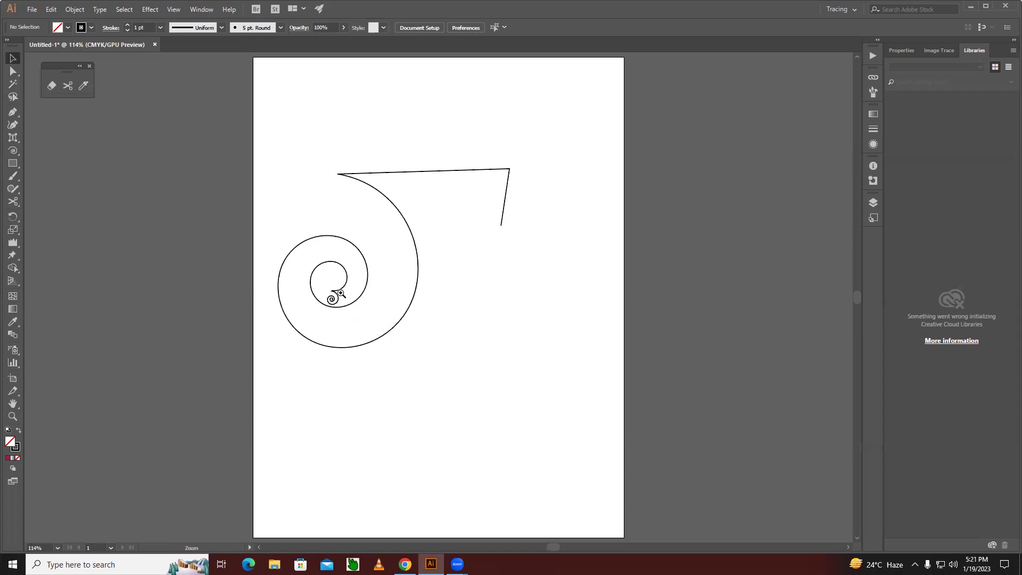
Zoom in and nudge the small spiral so its end meets the big spiral's inner end.
left_click(339, 293)
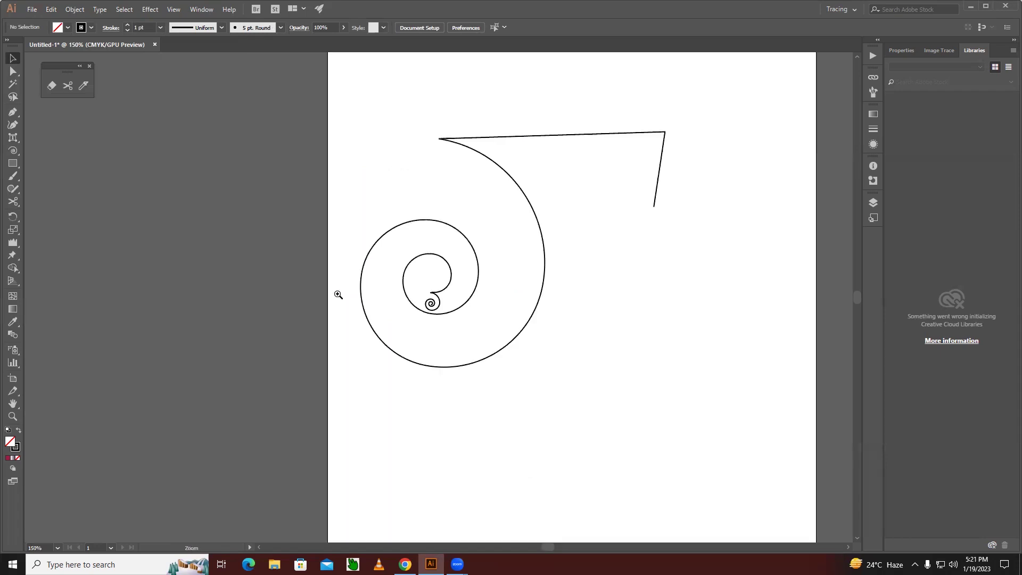
left_click(443, 293)
left_click(442, 294)
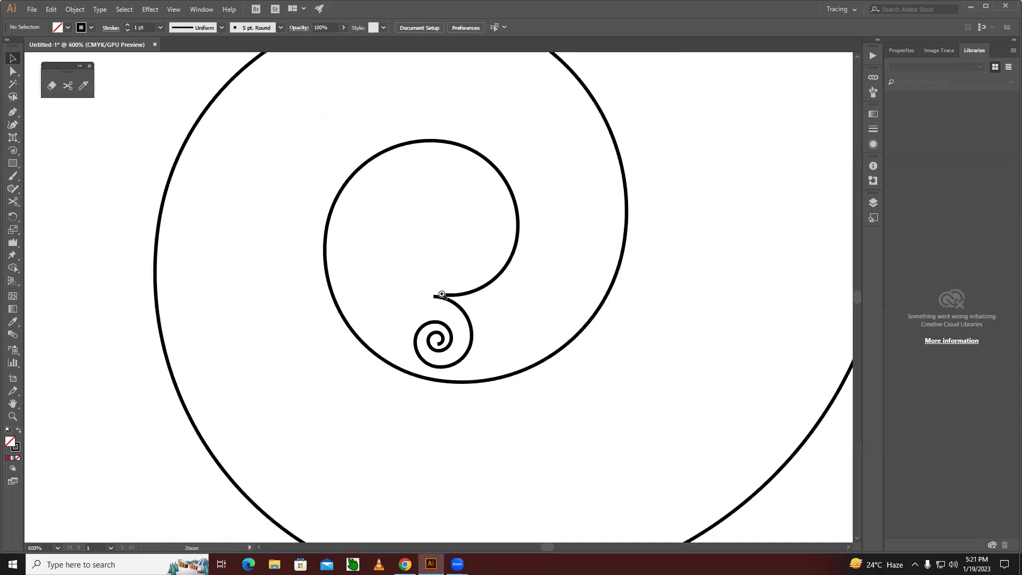
left_click(442, 296)
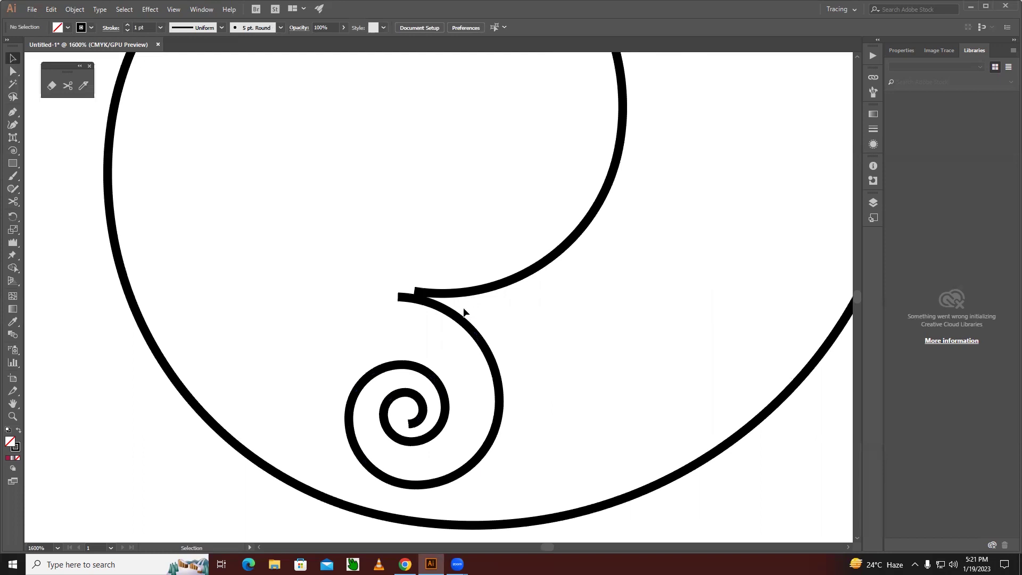
left_click(462, 313)
left_click_drag(457, 317, 474, 315)
left_click(386, 316)
Select the meeting end anchors and join them into one point with Ctrl+J.
left_click(14, 71)
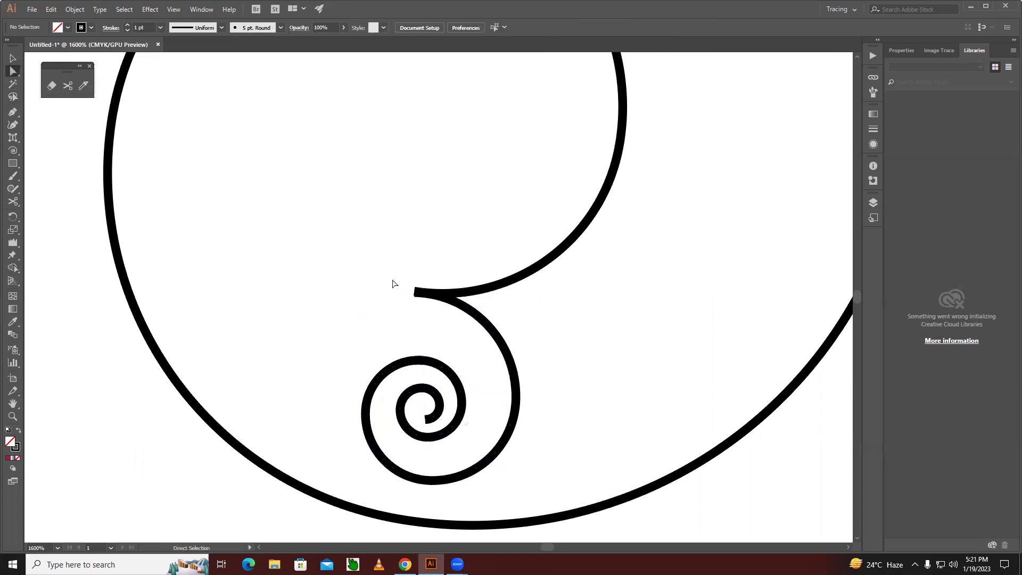
left_click_drag(403, 274, 423, 308)
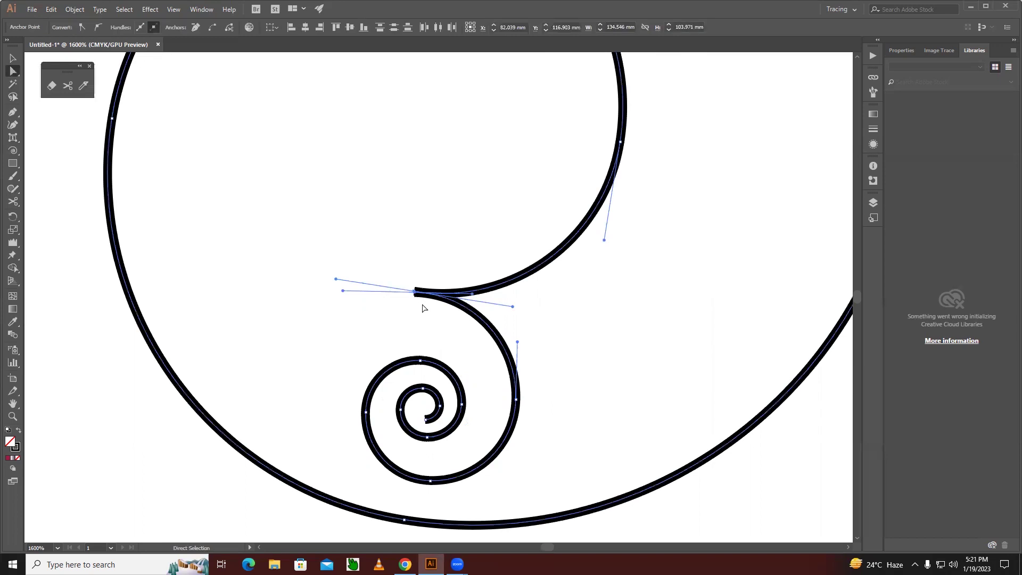
key("ctrl+j")
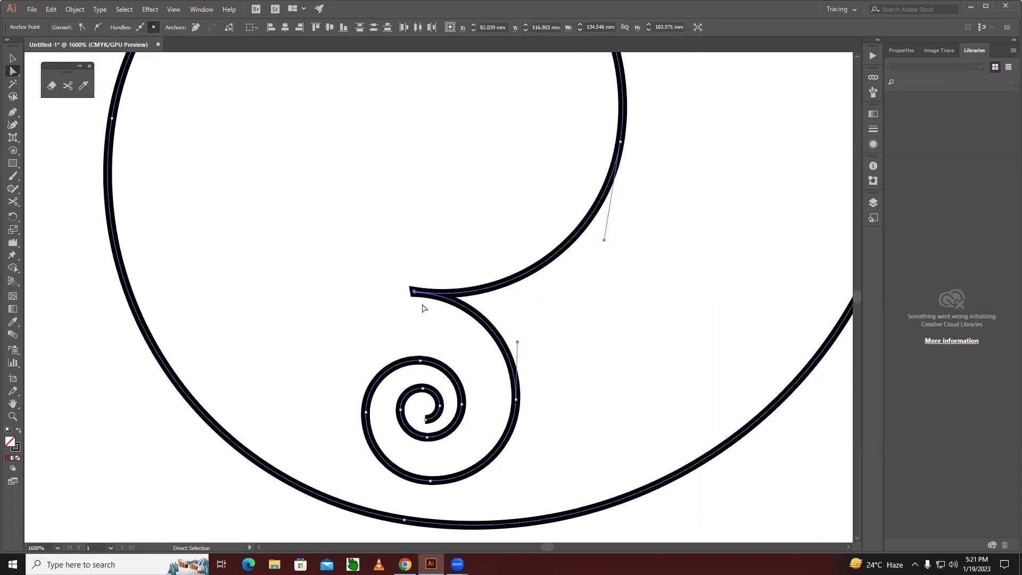
left_click(516, 319, "ctrl+alt")
left_click(479, 304, "ctrl+alt")
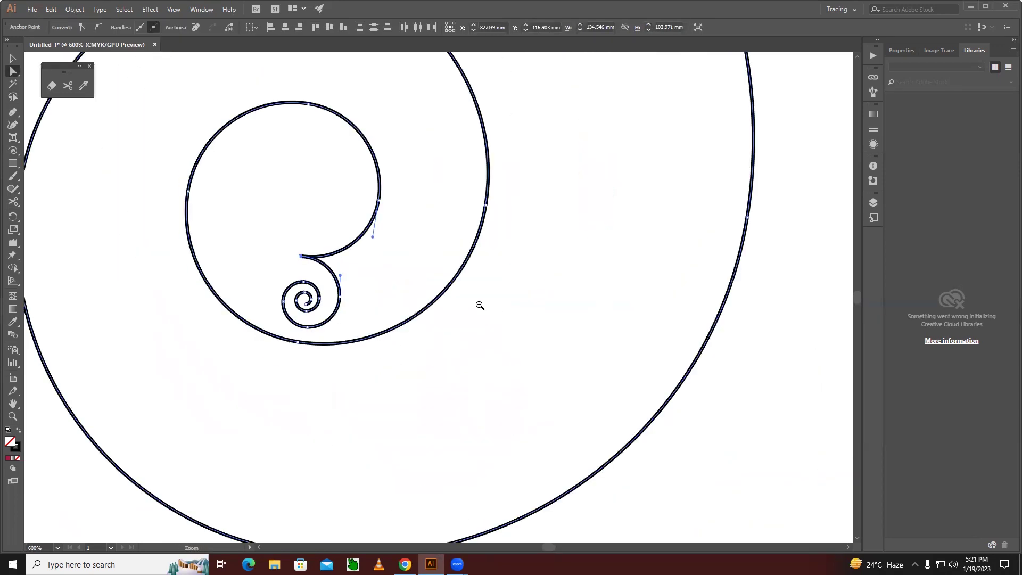
key("ctrl+minus")
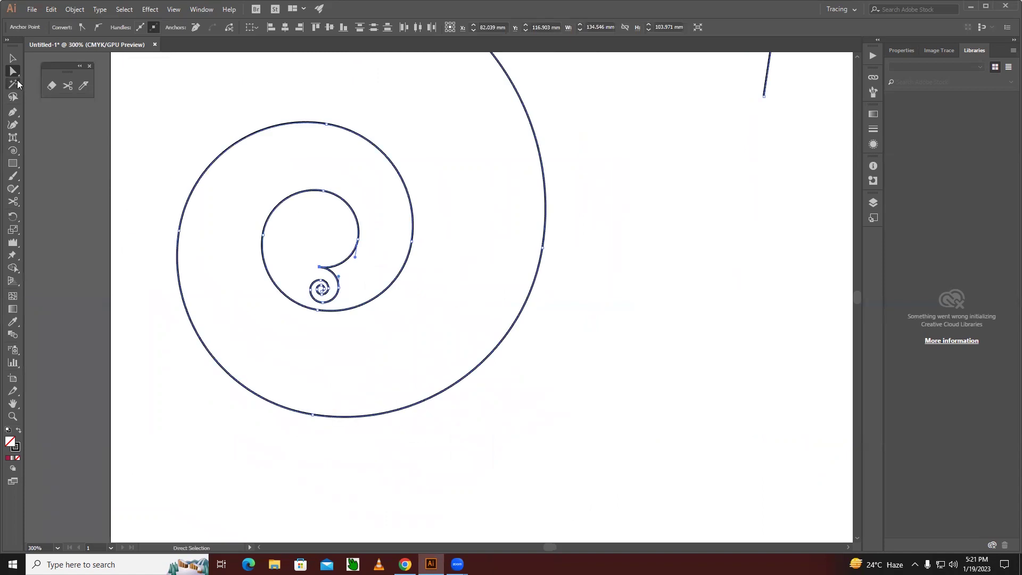
Draw five small spirals around the inside of the big loop.
left_click(13, 151)
left_click_drag(277, 178, 288, 198)
left_click_drag(237, 226, 261, 249)
left_click_drag(242, 284, 276, 289)
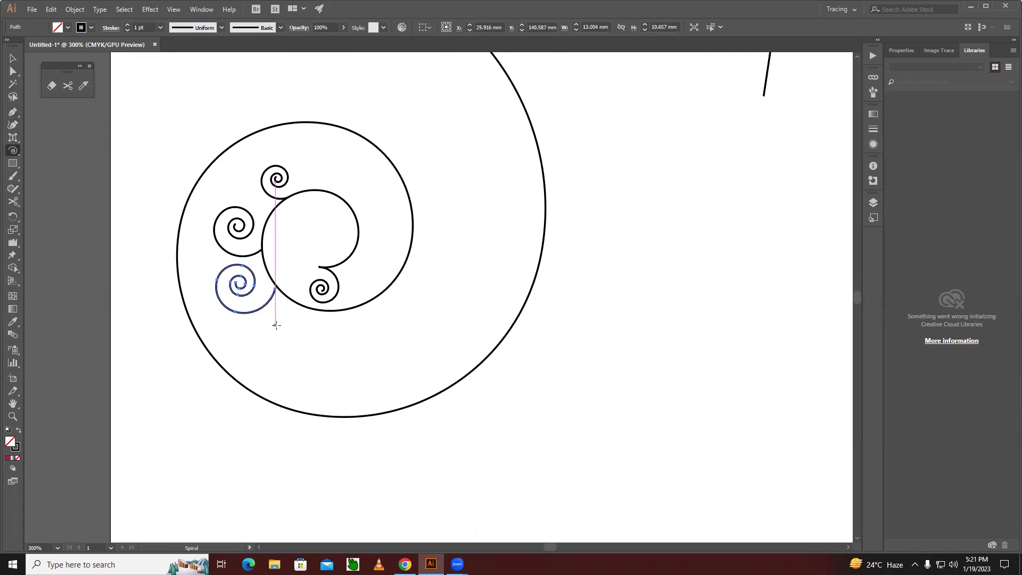
mouse_move(274, 334)
left_mouse_down()
mouse_move(345, 349)
mouse_move(361, 308)
left_mouse_up()
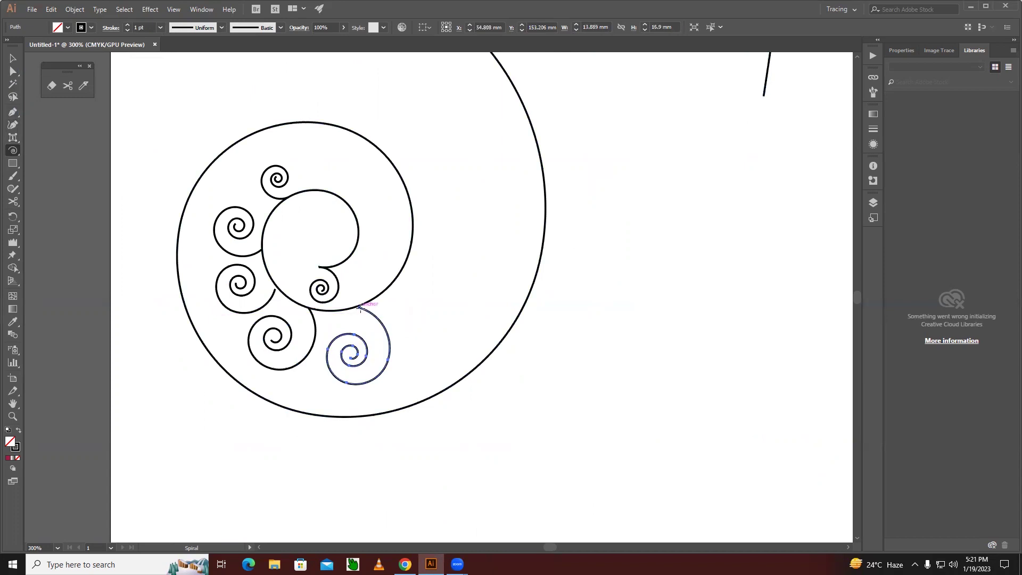
left_click_drag(432, 325, 403, 288)
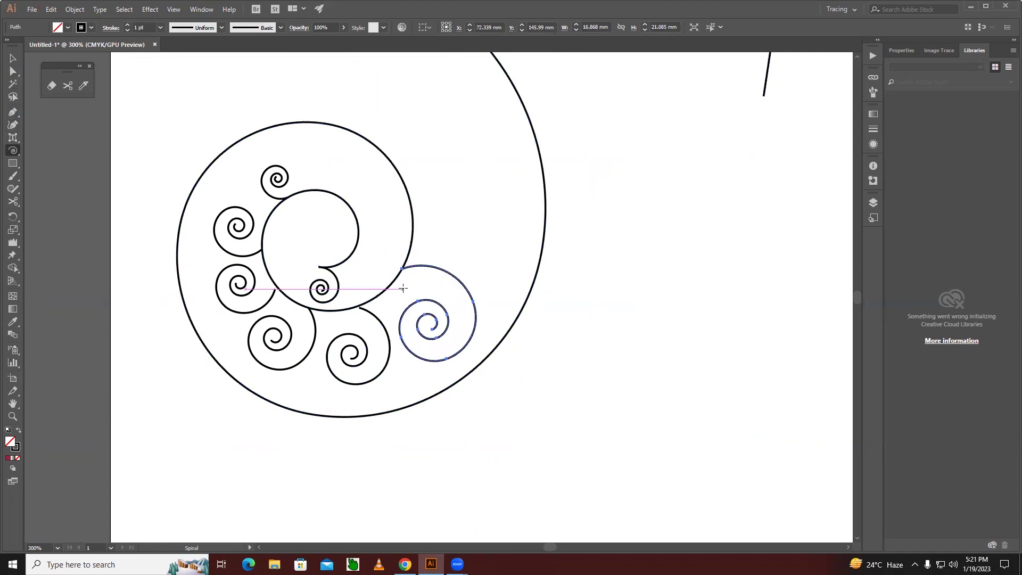
left_click(13, 58)
left_click(651, 264)
Select all artwork and delete it to clear the artboard.
left_click(568, 282, "ctrl+alt")
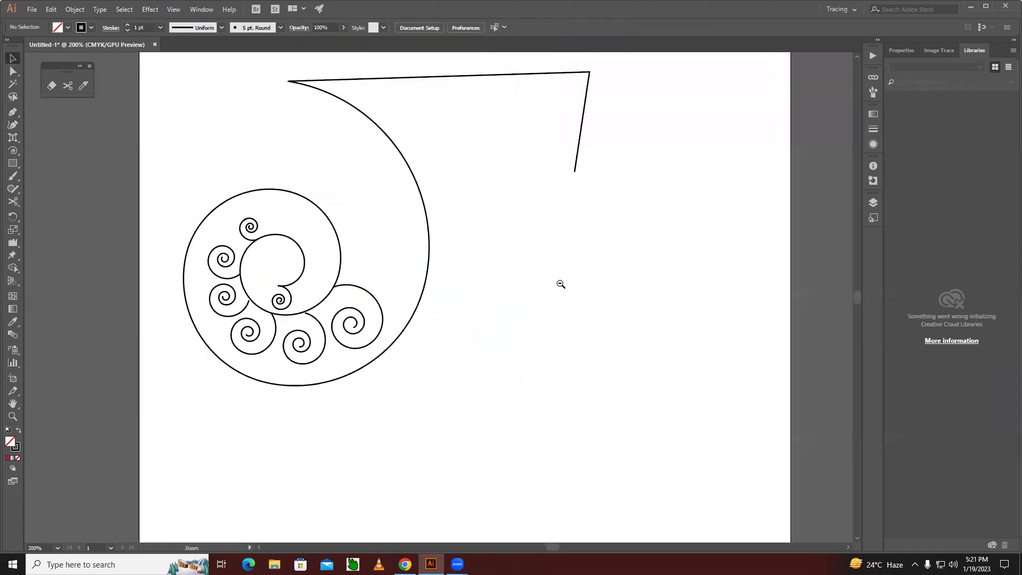
key("ctrl+a")
key("Delete")
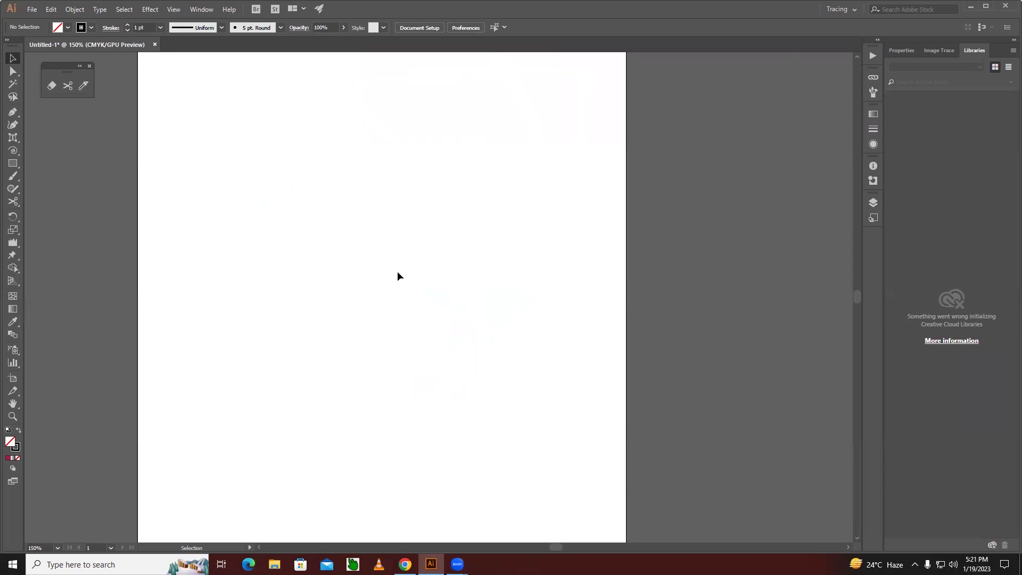
Draw two stacked arcs with the Arc Tool, the lower one starting at the upper arc's end.
left_click(14, 151)
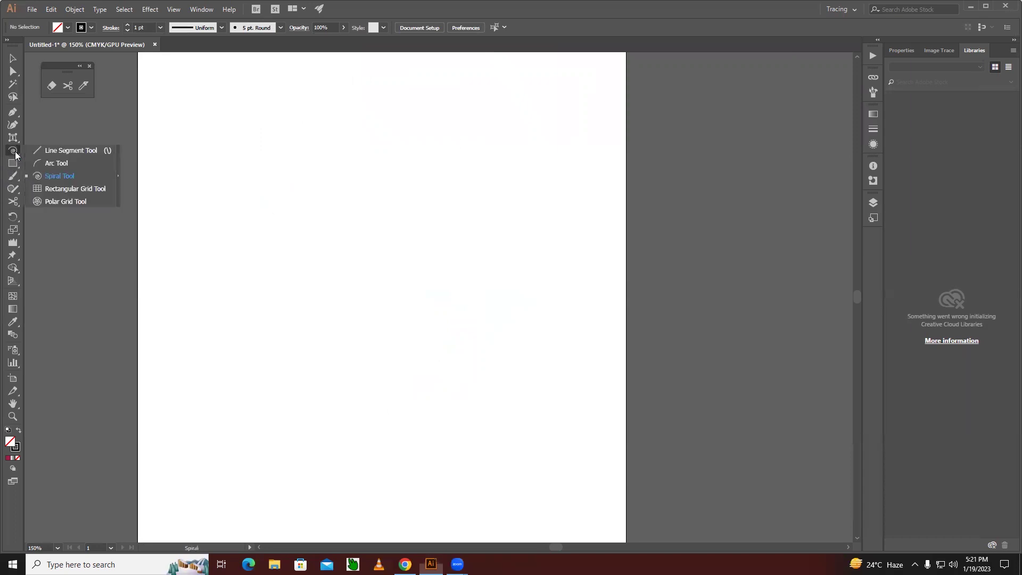
left_click(56, 163)
left_click_drag(377, 110, 312, 176)
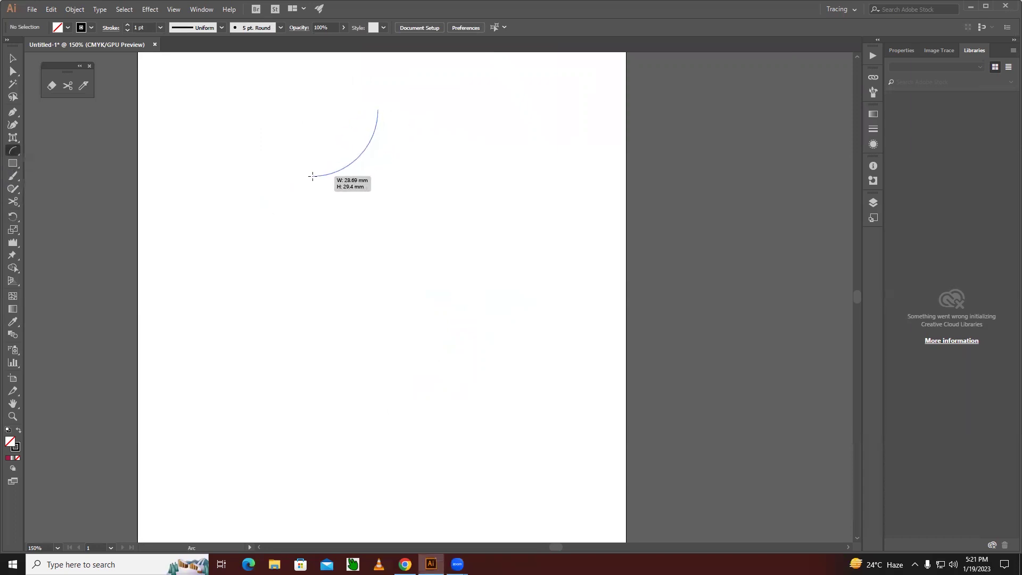
key("ctrl+z")
mouse_move(278, 268)
left_mouse_down()
mouse_move(348, 134)
mouse_move(361, 128)
left_mouse_up()
left_click_drag(176, 392, 279, 269)
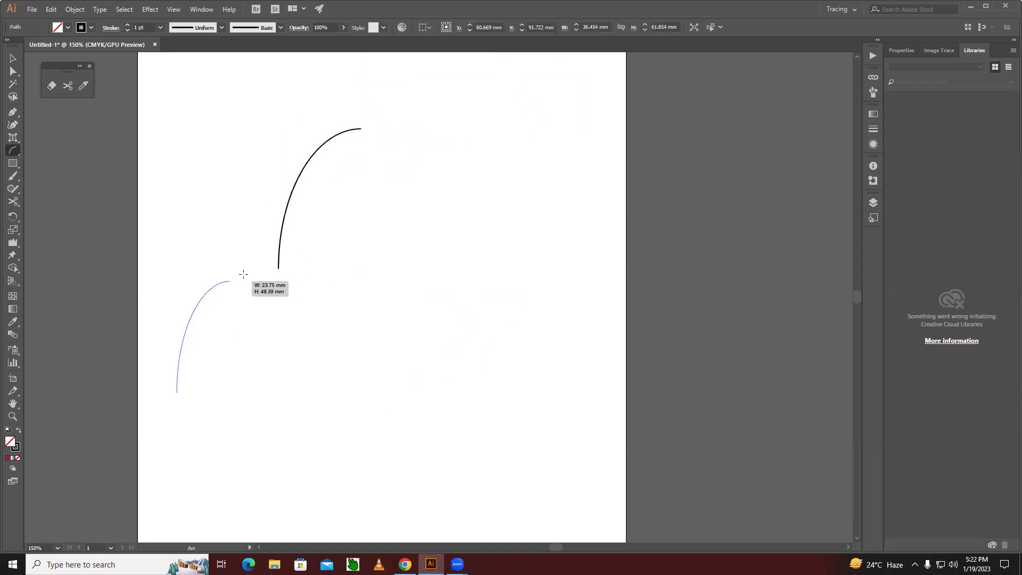
left_click(15, 150)
left_click(40, 151)
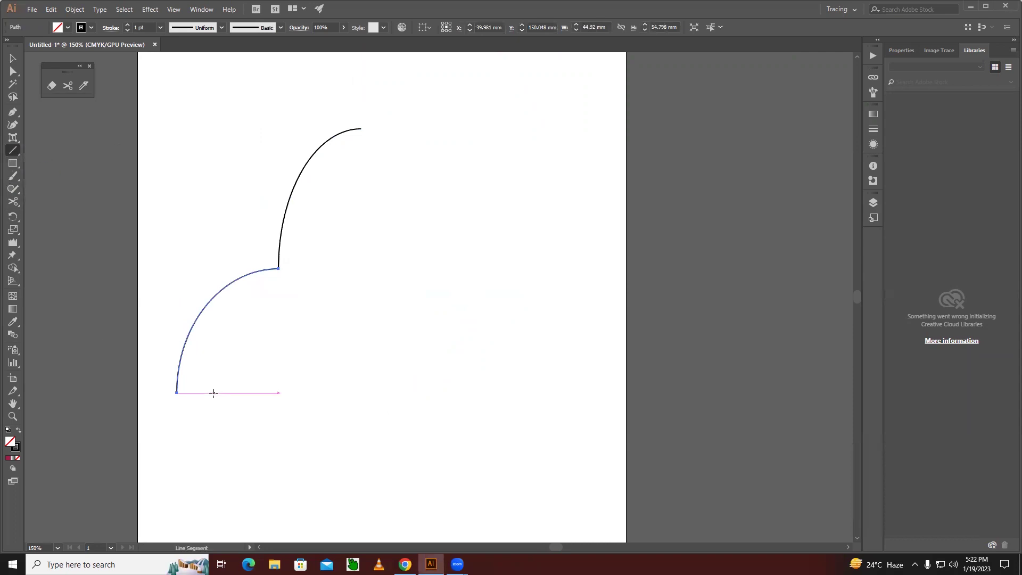
Draw a vertical straight line down from the lower arc's end.
scroll(260, 395, "down", 3)
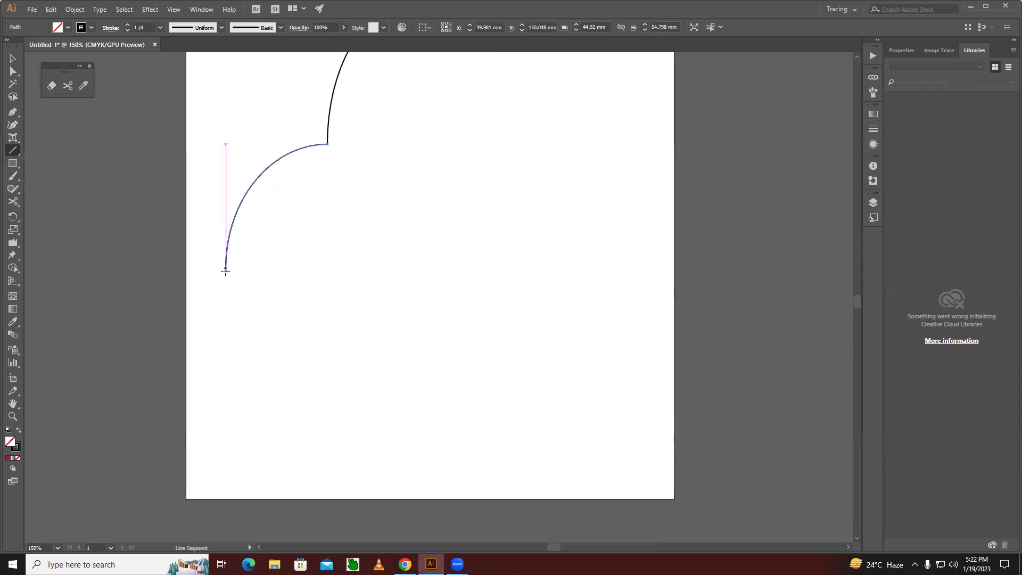
left_click_drag(225, 269, 225, 294)
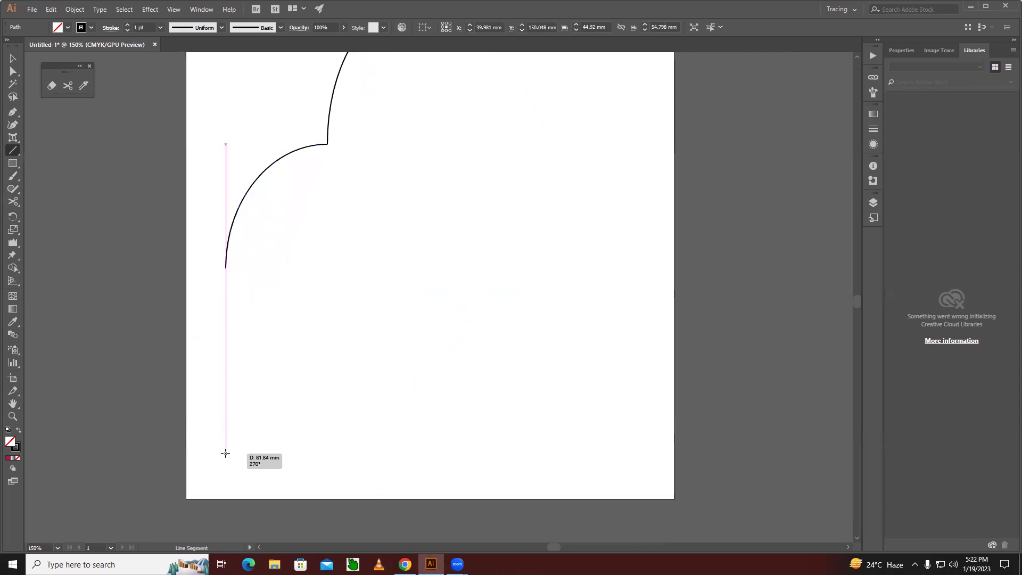
left_click_drag(224, 426, 226, 453)
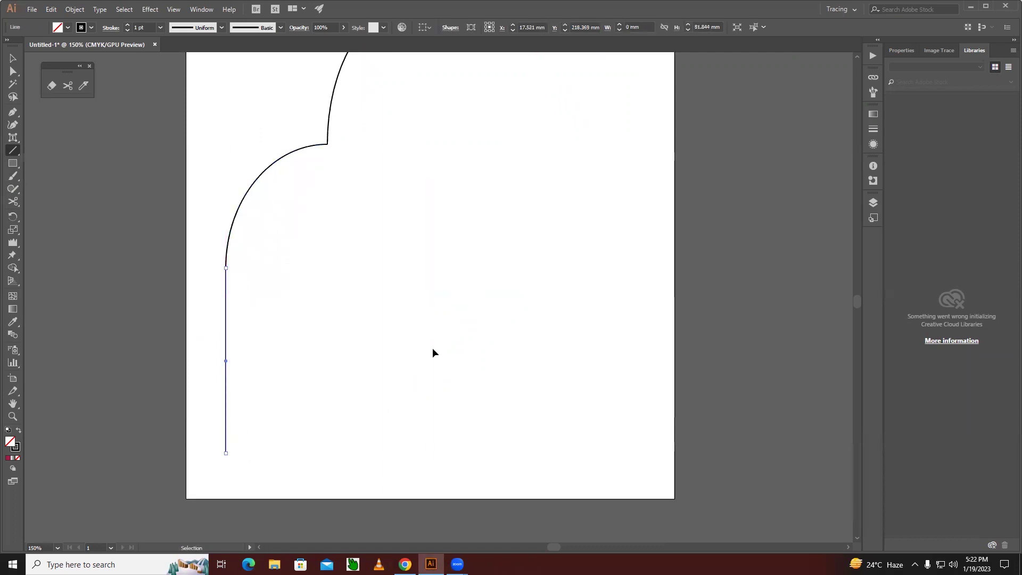
key("ctrl+minus")
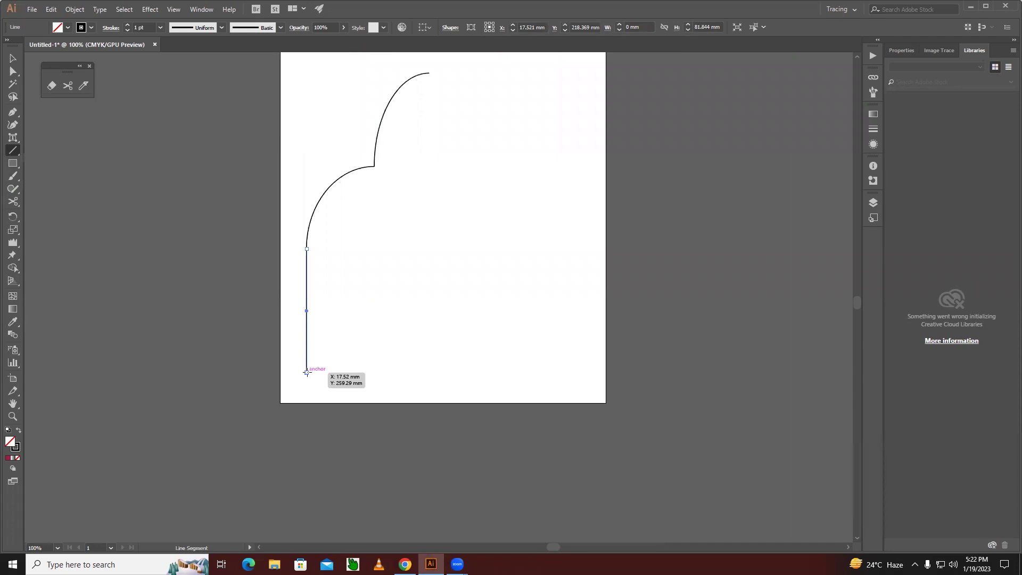
Add a horizontal base line meeting the vertical line's bottom, nudging it down to align.
left_click_drag(306, 372, 425, 367)
key("ctrl+z")
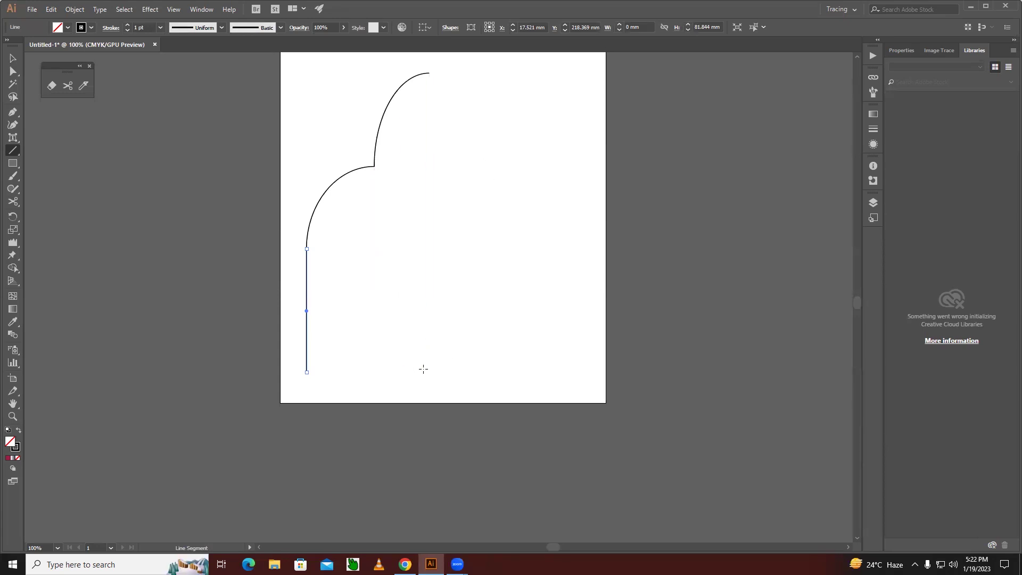
left_click_drag(428, 368, 307, 371)
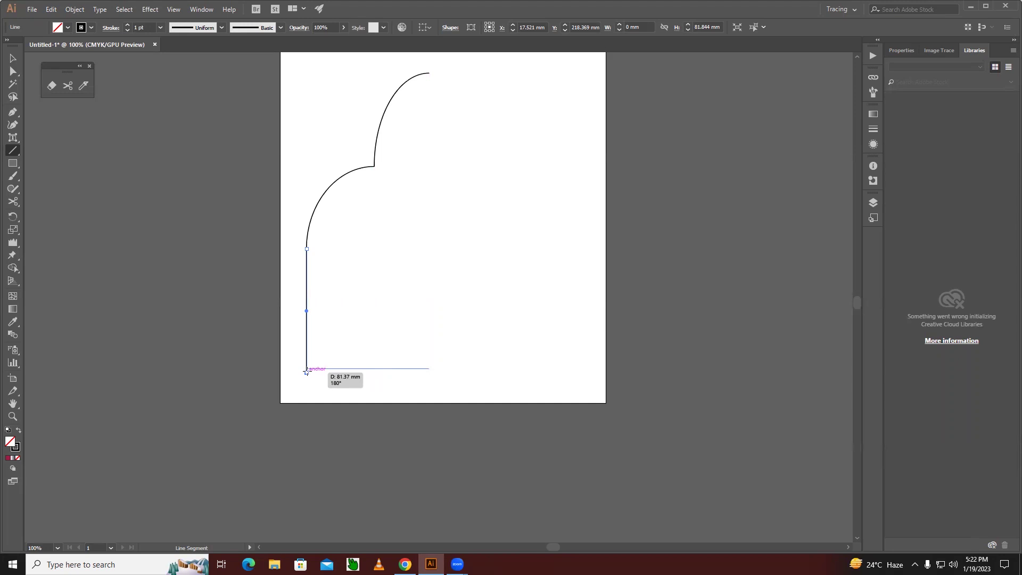
left_click(13, 58)
key("Down")
key("Down")
key("Down")
key("Down")
key("Down")
left_click(498, 325)
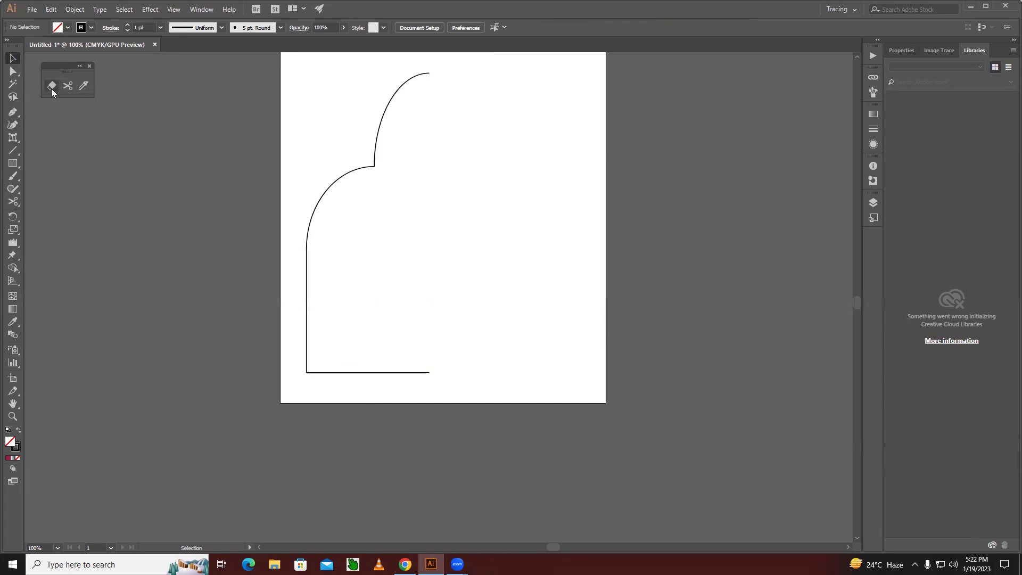
Select the bottom-left corner anchor and convert the line shapes into ordinary paths.
left_click(12, 71)
left_click_drag(297, 360, 320, 390)
key("ctrl")
key("Delete")
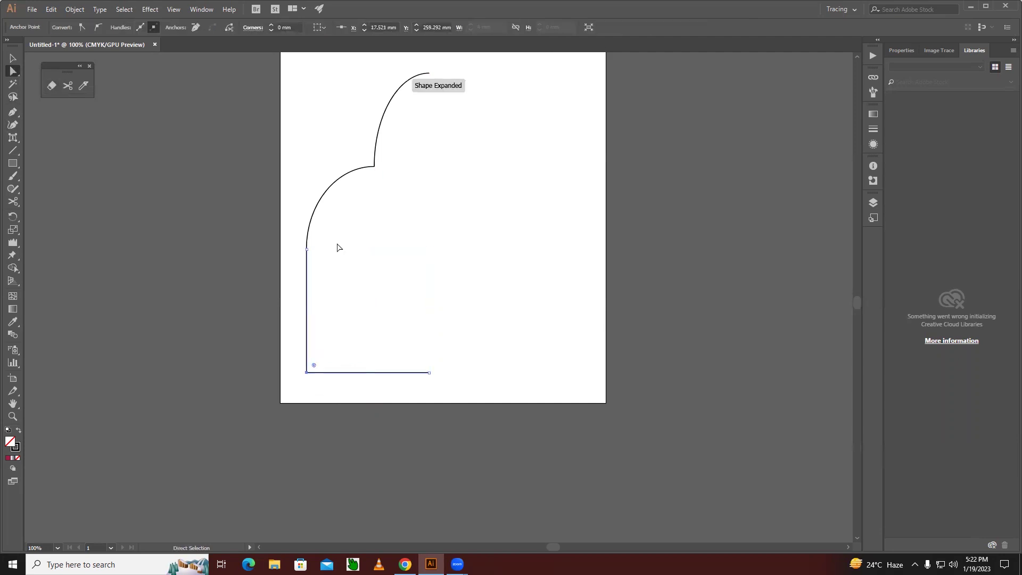
left_click_drag(292, 242, 317, 263)
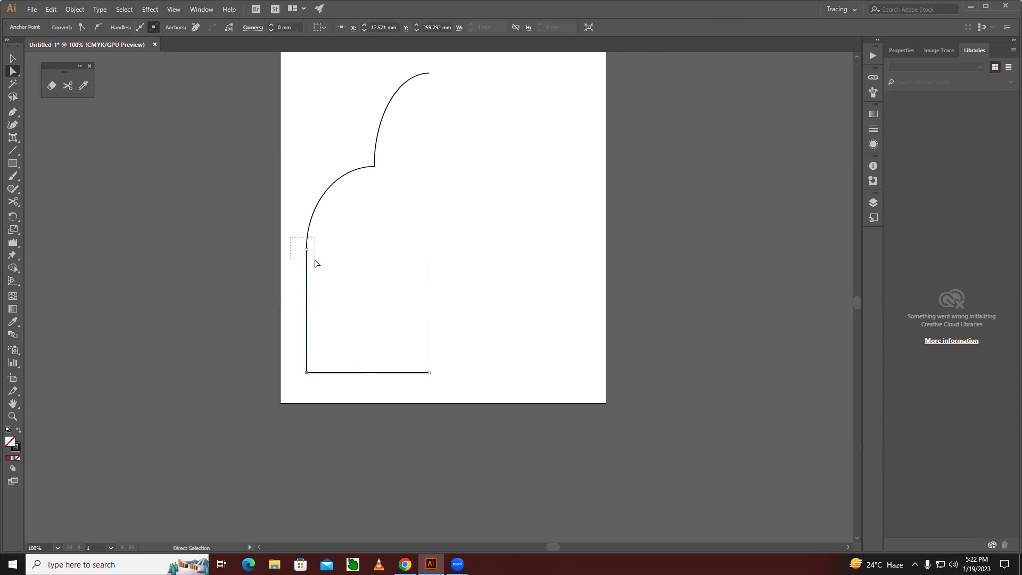
left_click(370, 309)
left_click(411, 373)
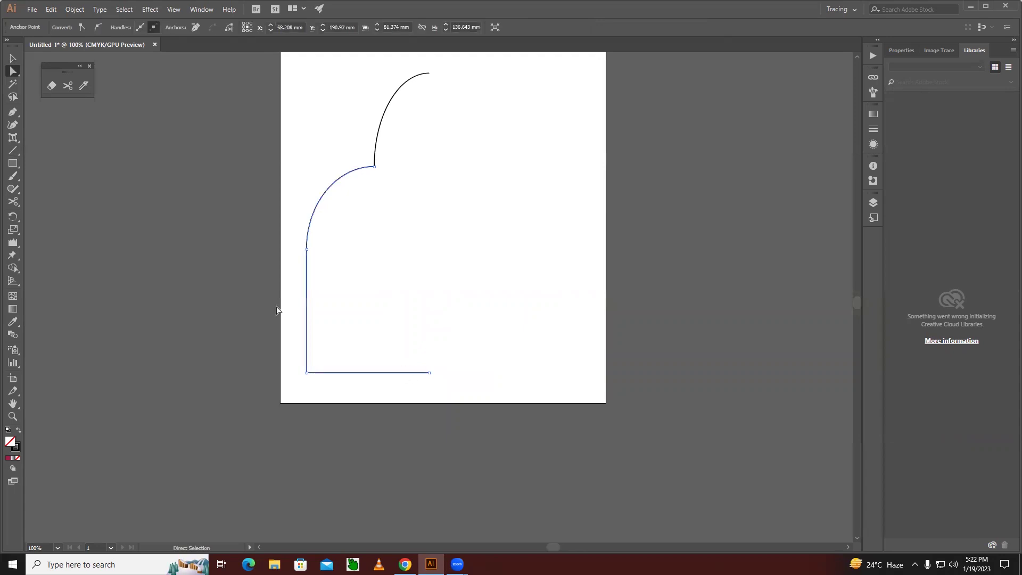
Join the arcs and straight lines at their coincident anchors with Ctrl+J.
left_click_drag(393, 184, 364, 161)
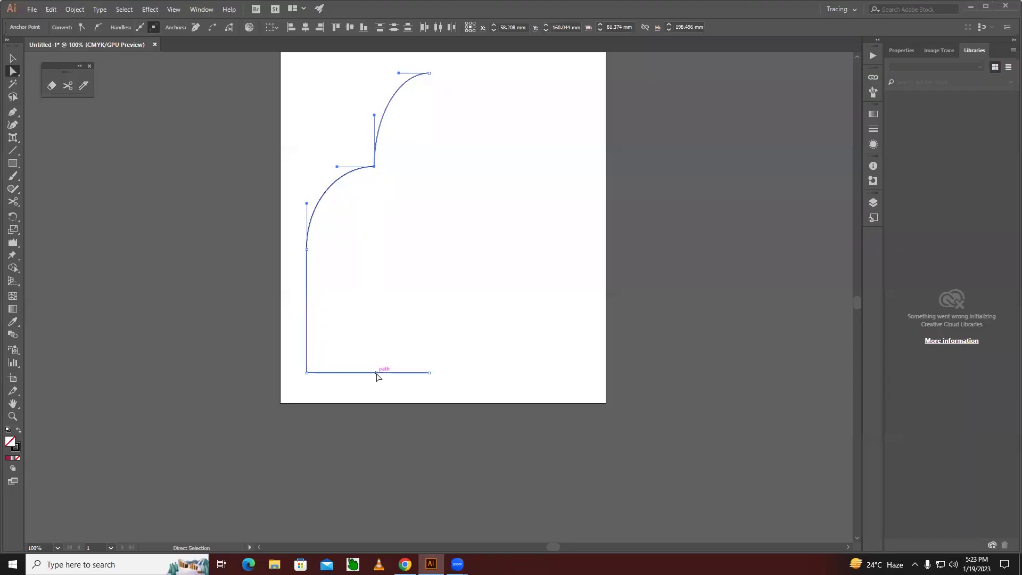
left_click(376, 375)
left_click(413, 349)
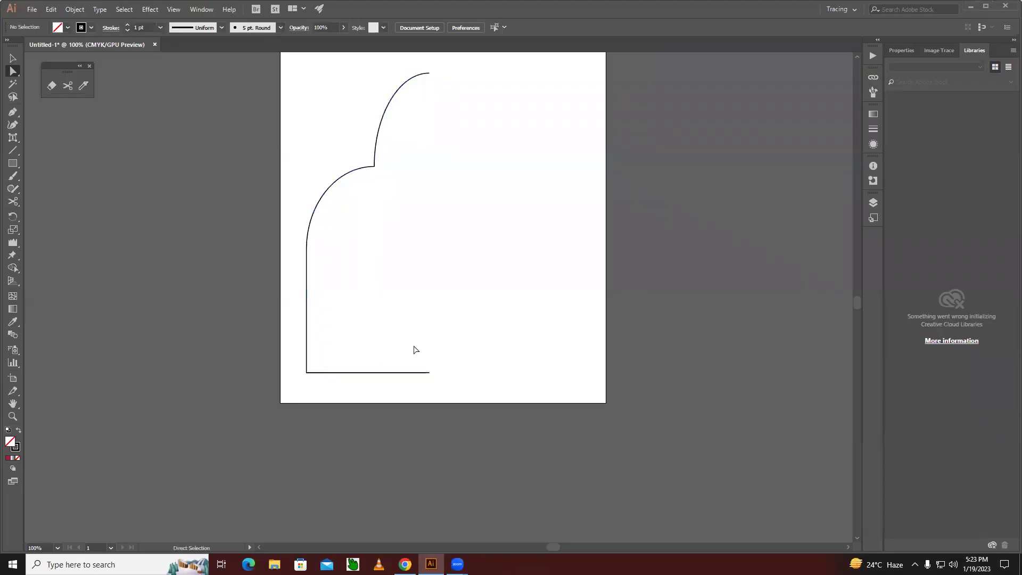
left_click(385, 376)
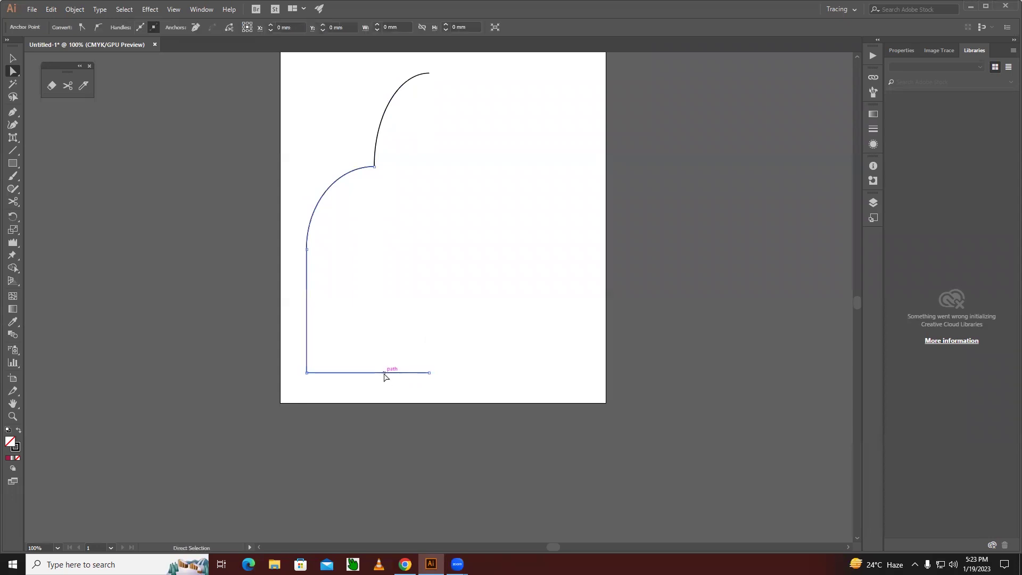
left_click_drag(396, 196, 366, 160)
key("ctrl+j")
left_click(374, 167)
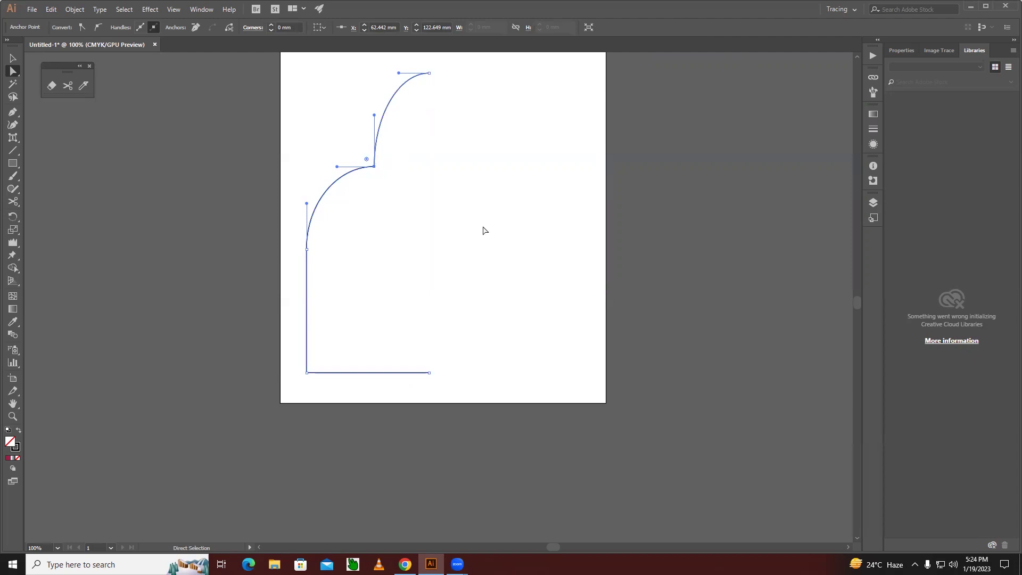
left_click(478, 254)
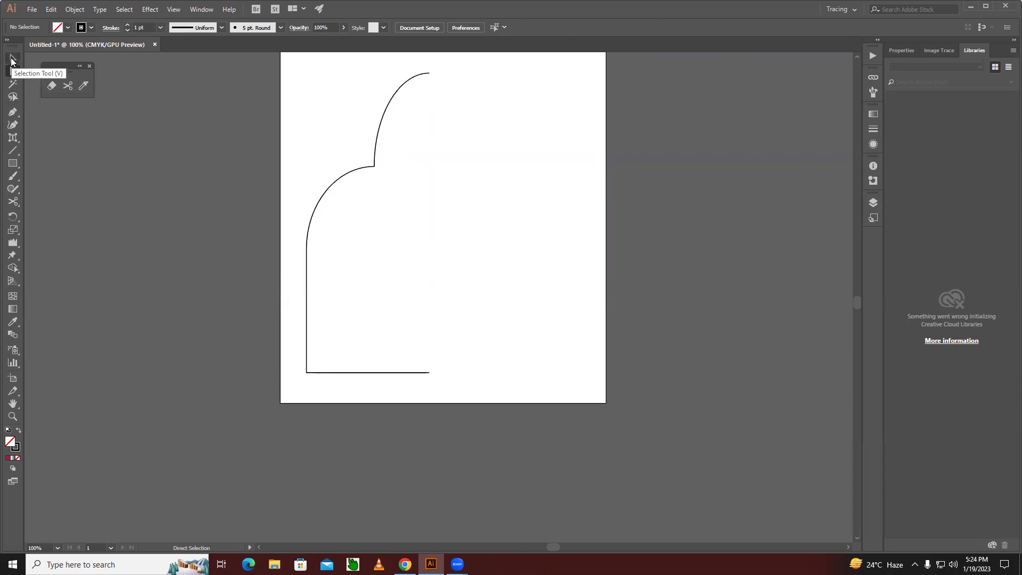
Reflect a vertical copy of the half outline about its bottom-right anchor.
left_click(12, 58)
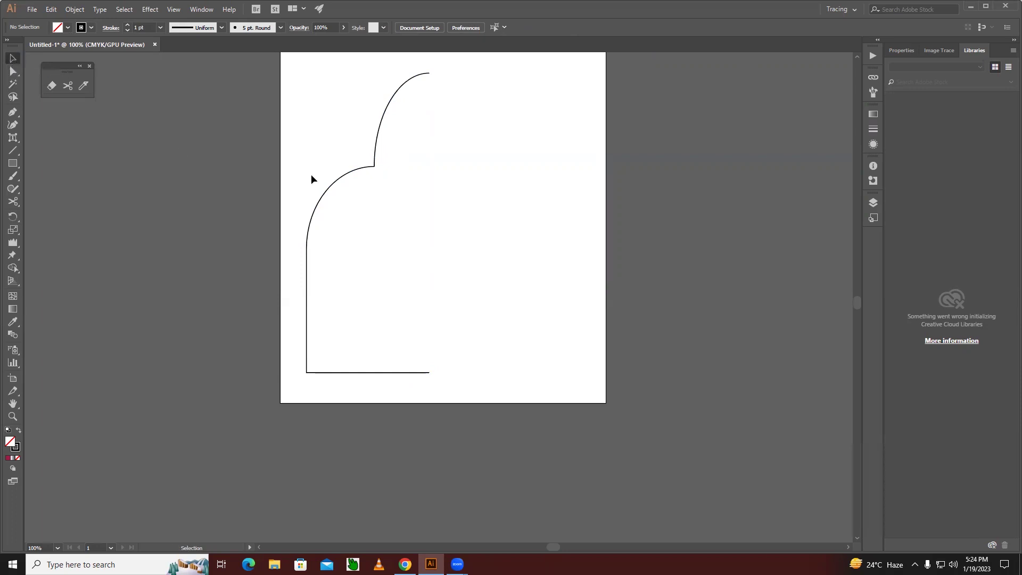
left_click(339, 179)
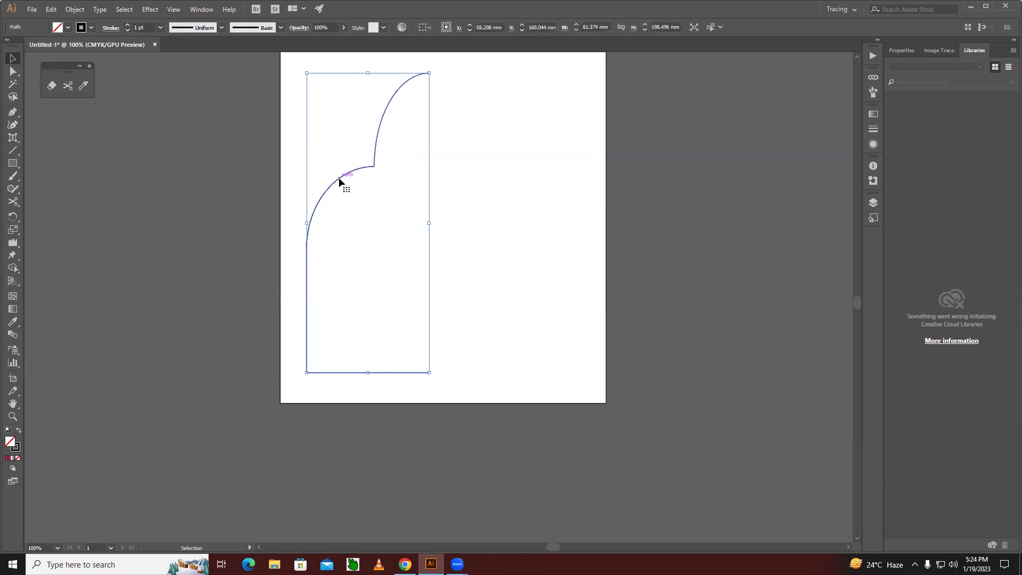
left_click_drag(12, 216, 70, 228)
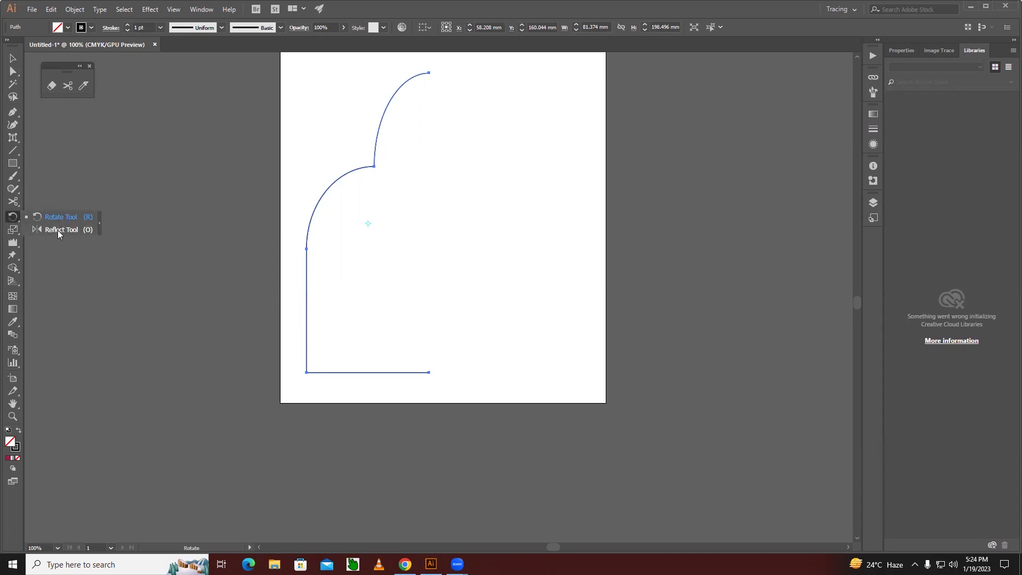
left_click(57, 230)
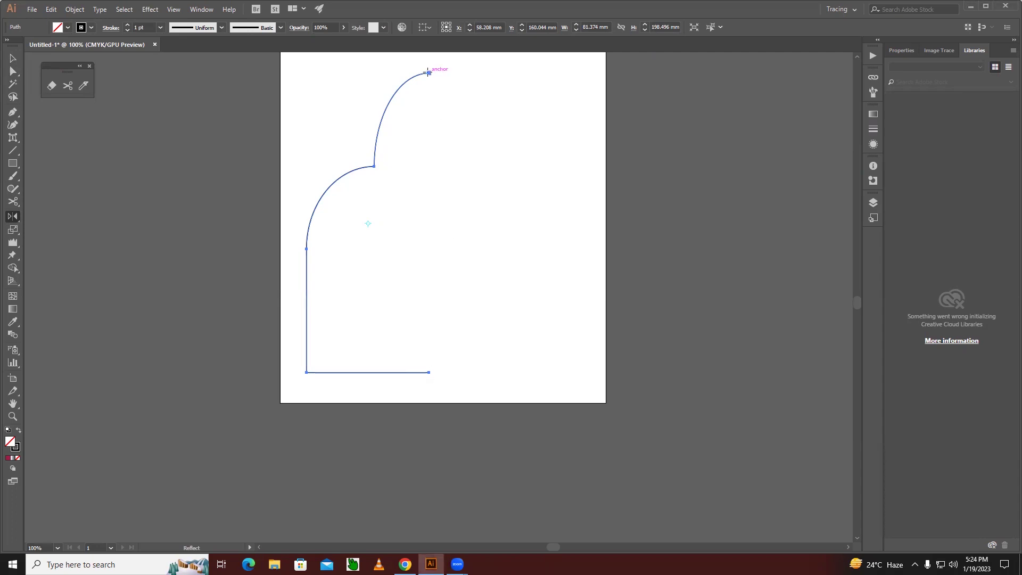
left_click(429, 372, "alt")
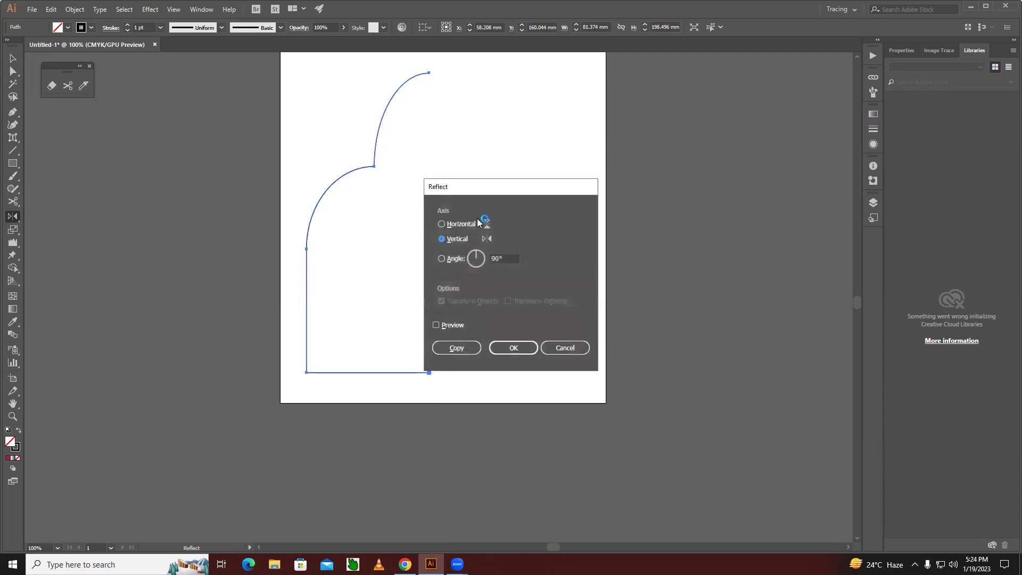
left_click_drag(479, 186, 683, 126)
left_click(640, 266)
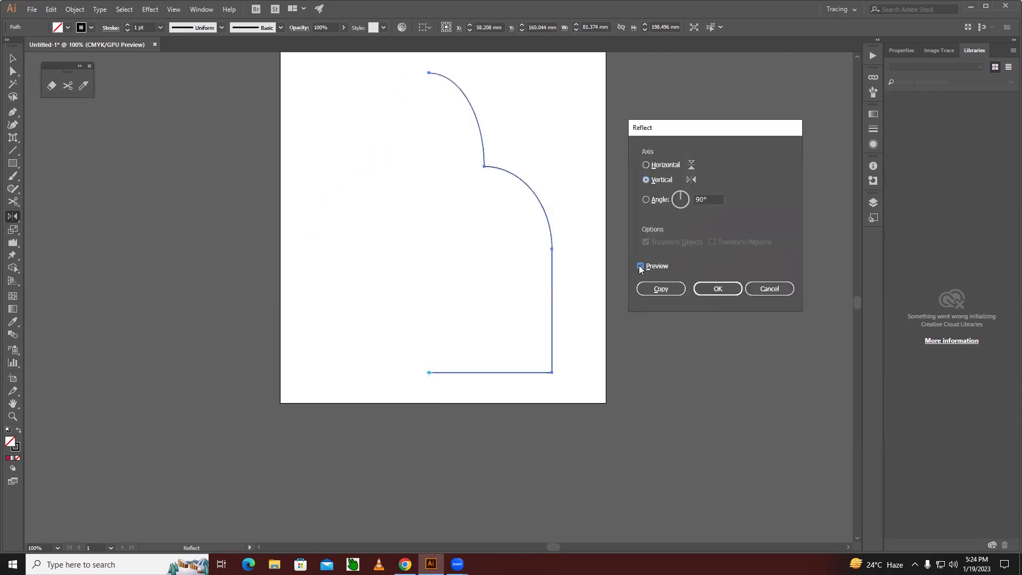
left_click(641, 266)
left_click(658, 289)
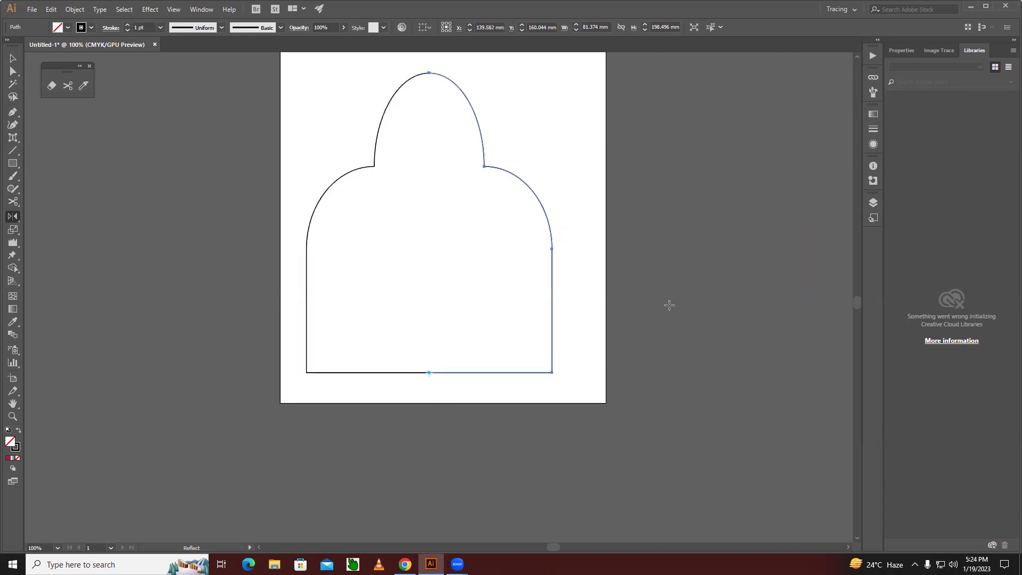
left_click(12, 70)
left_click(422, 194)
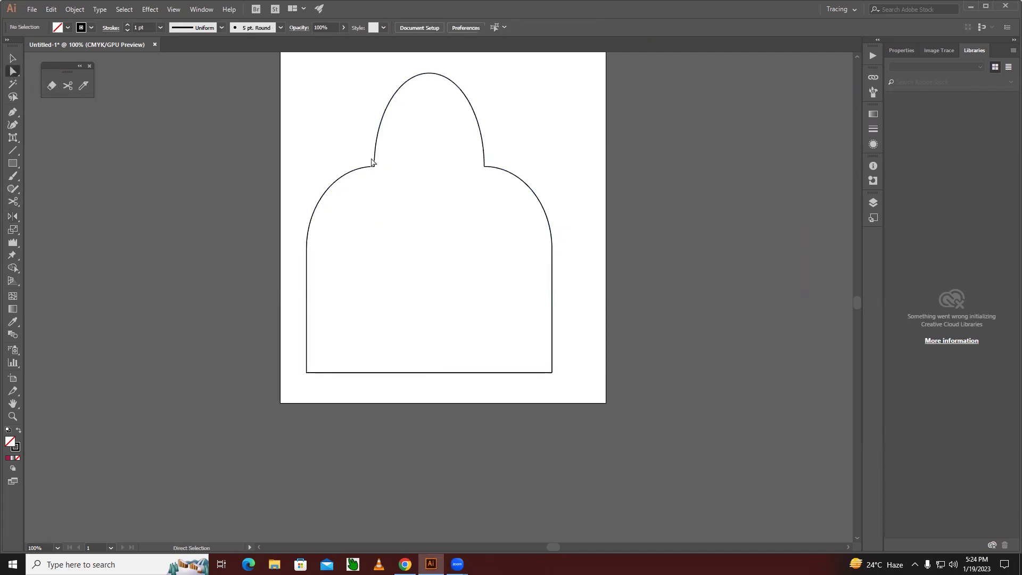
left_click(356, 170)
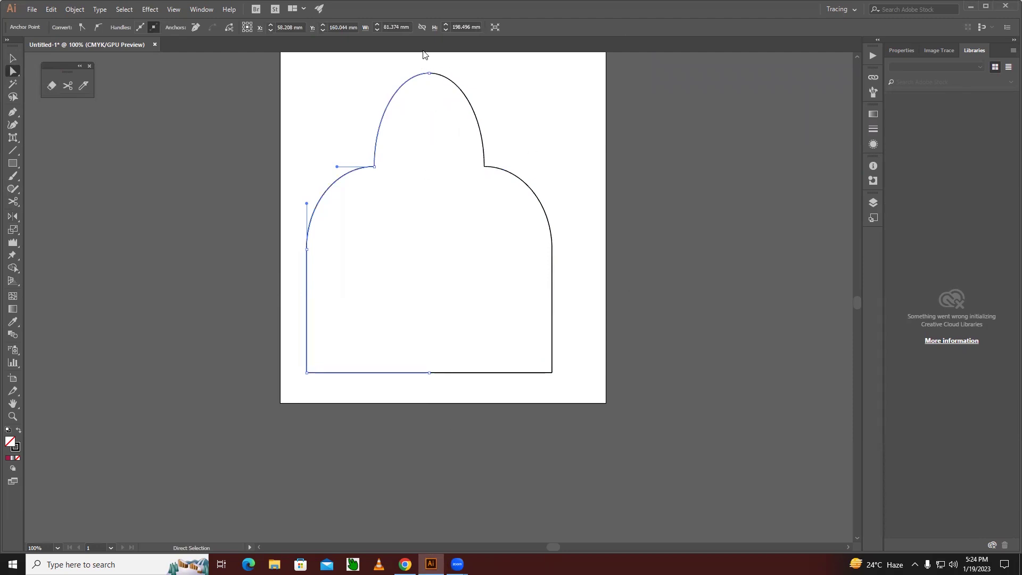
left_click(437, 79, "ctrl+shift")
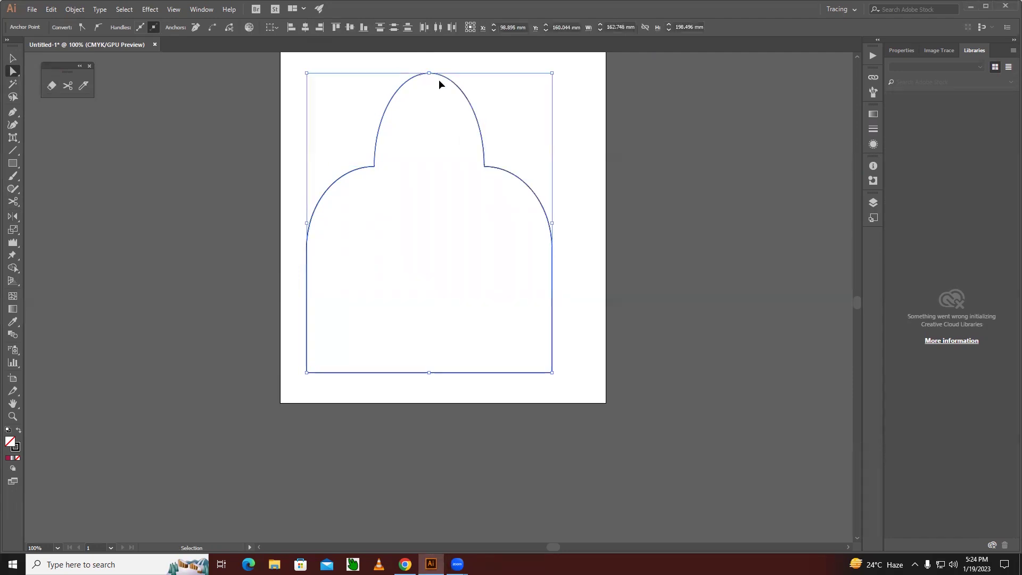
left_click(439, 80)
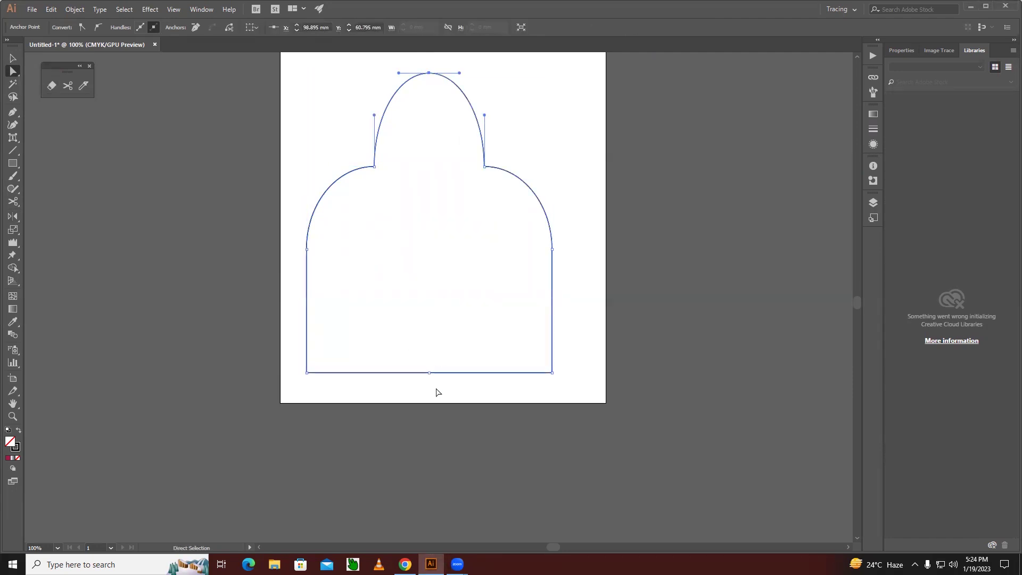
left_click(427, 372)
left_click(428, 372)
left_click(10, 59)
left_click(178, 188)
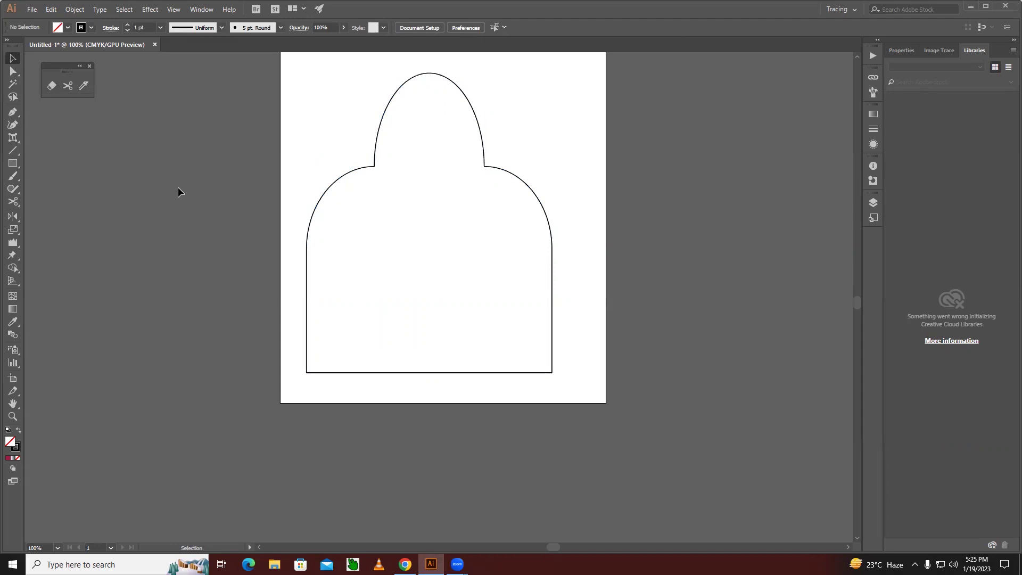
Delete the dome's right half, leaving the left half's line and arcs.
key("a")
key("ctrl+a")
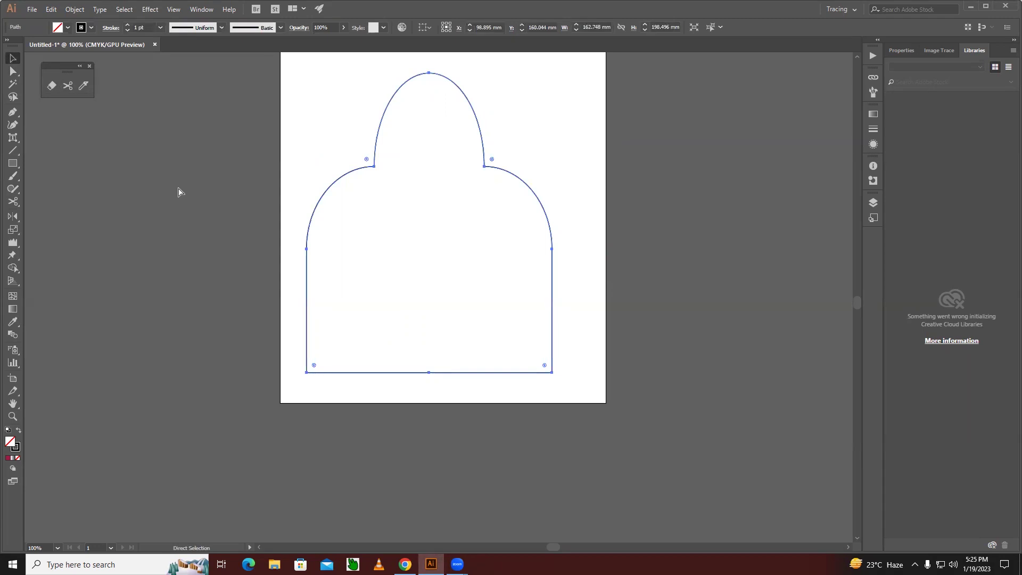
key("Delete")
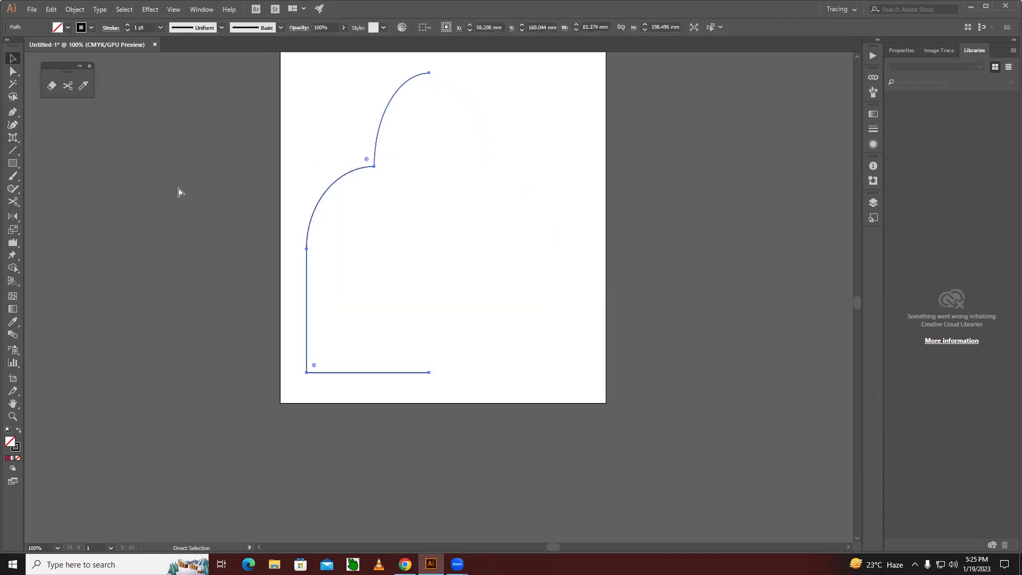
key("v")
left_click(434, 172)
left_click(369, 372)
left_click(340, 179)
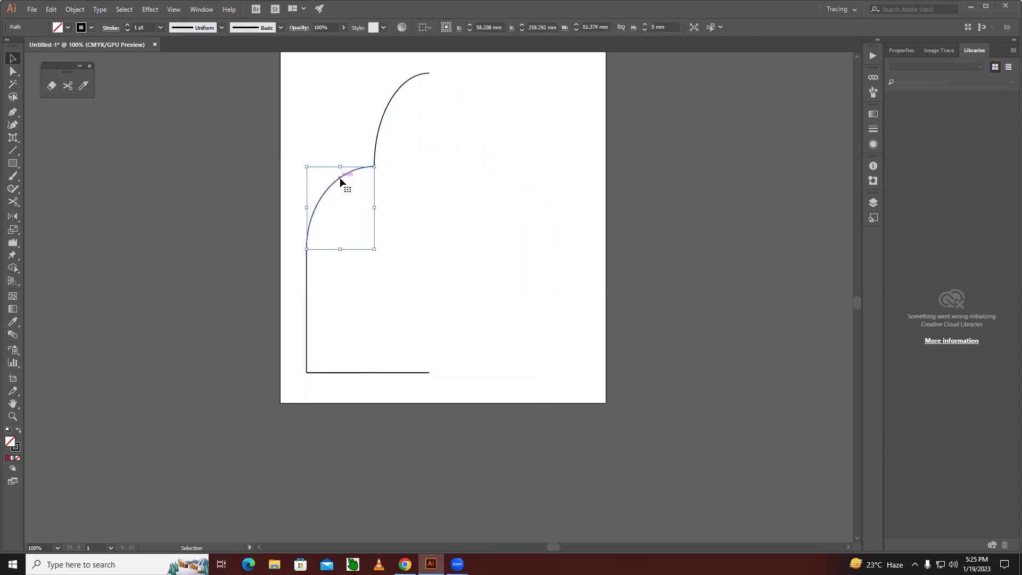
left_click(380, 128)
left_click(316, 112)
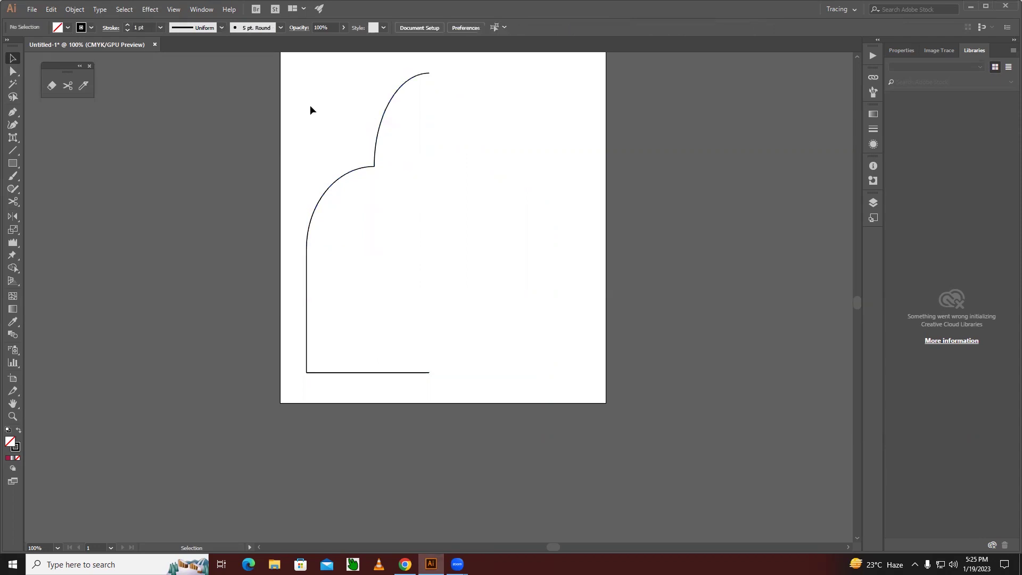
Reflect a vertical copy of the left half about its bottom-right anchor, then select the whole dome.
left_click_drag(282, 62, 491, 388)
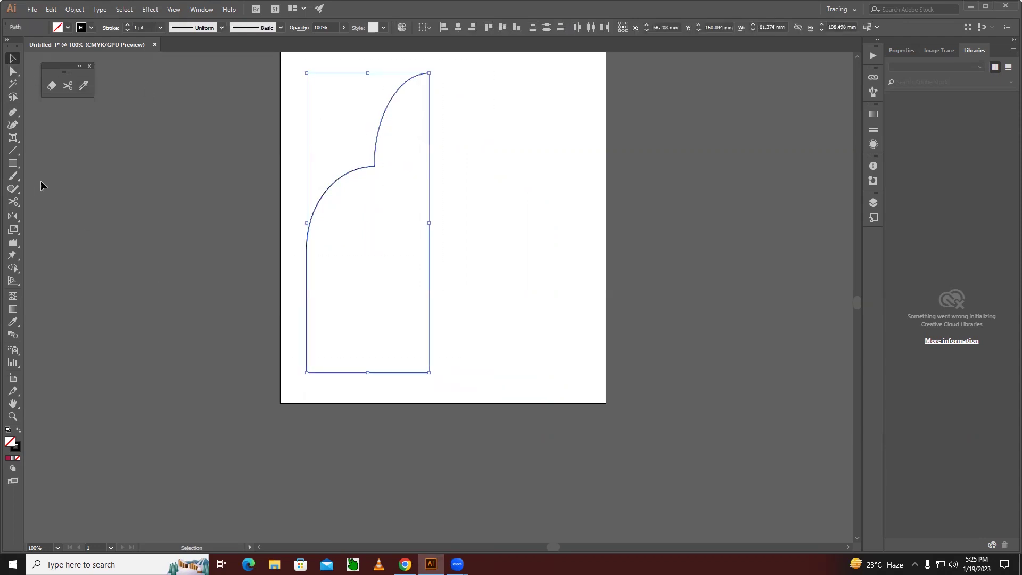
left_click(13, 216)
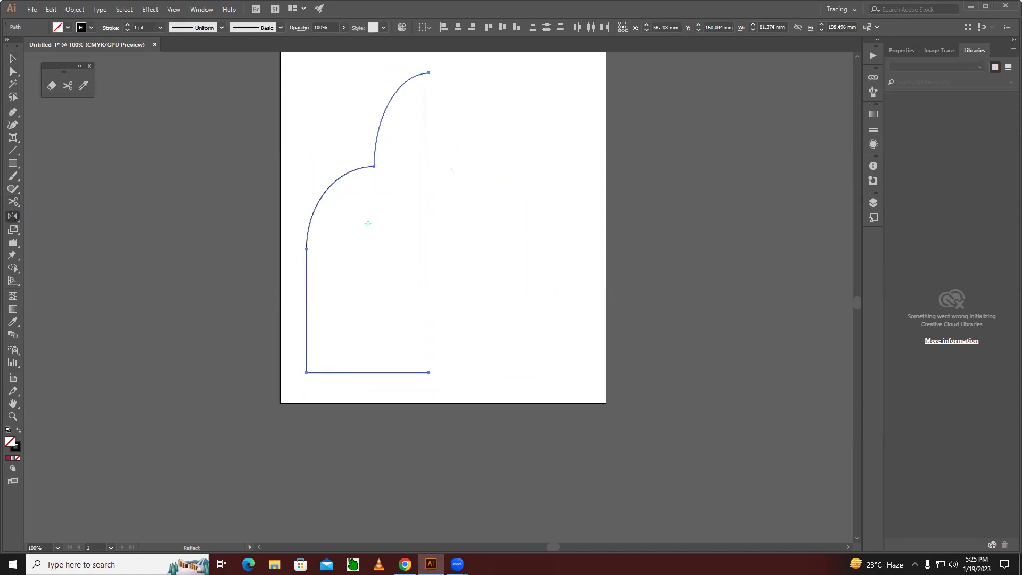
left_click(429, 372, "alt")
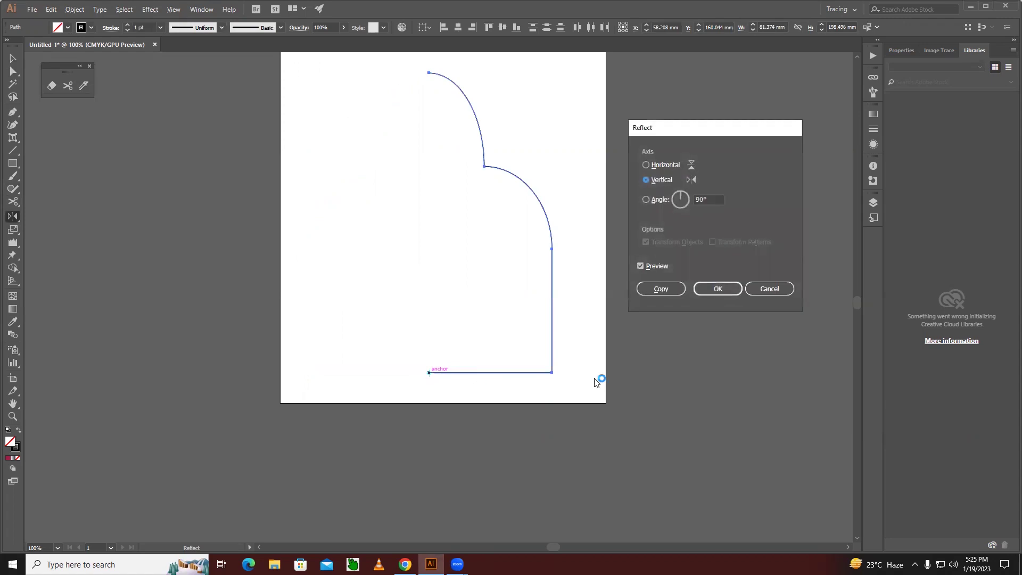
left_click(655, 292)
left_click(13, 58)
left_click(222, 133)
left_click_drag(294, 66, 580, 378)
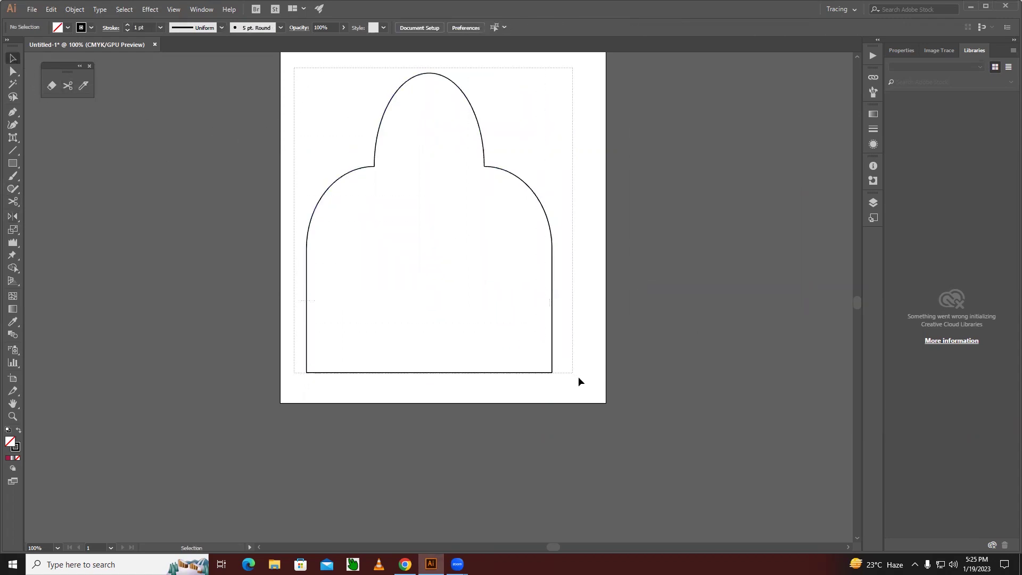
Apply crimson fill to the selected dome outline, then inspect the filled arc pieces.
left_click(8, 459)
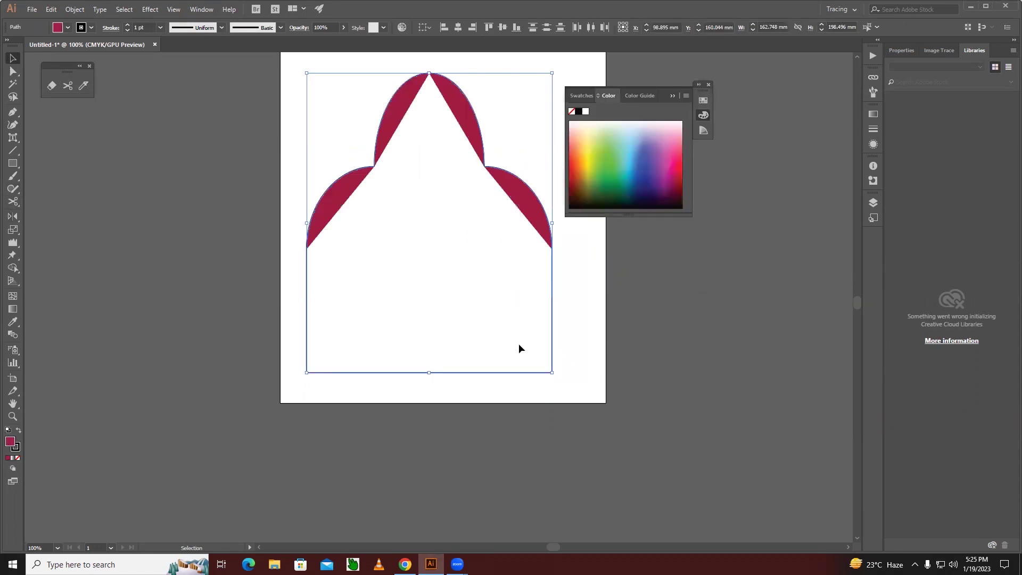
left_click(595, 299)
left_click(615, 212)
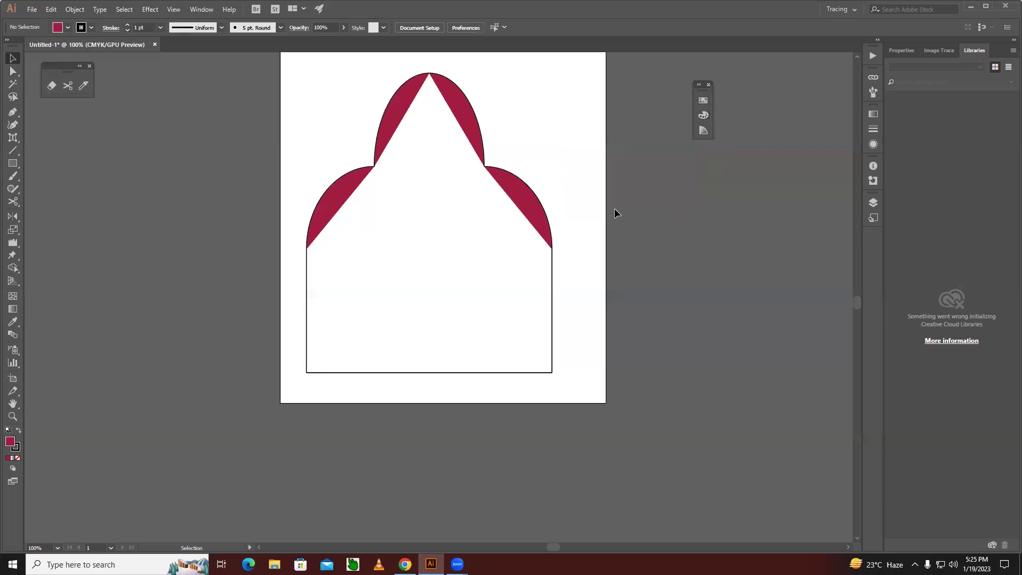
left_click(500, 372)
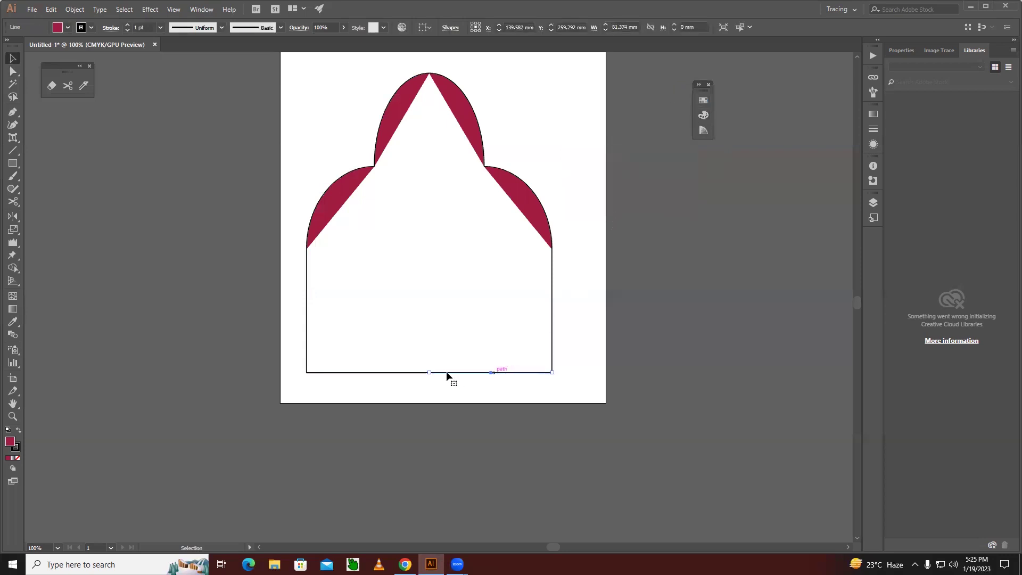
left_click(327, 211)
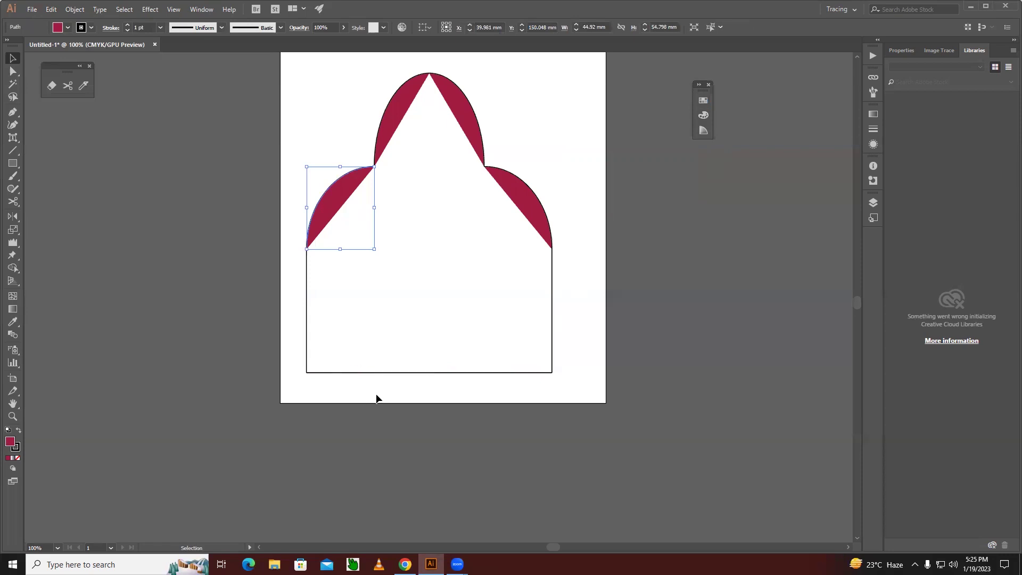